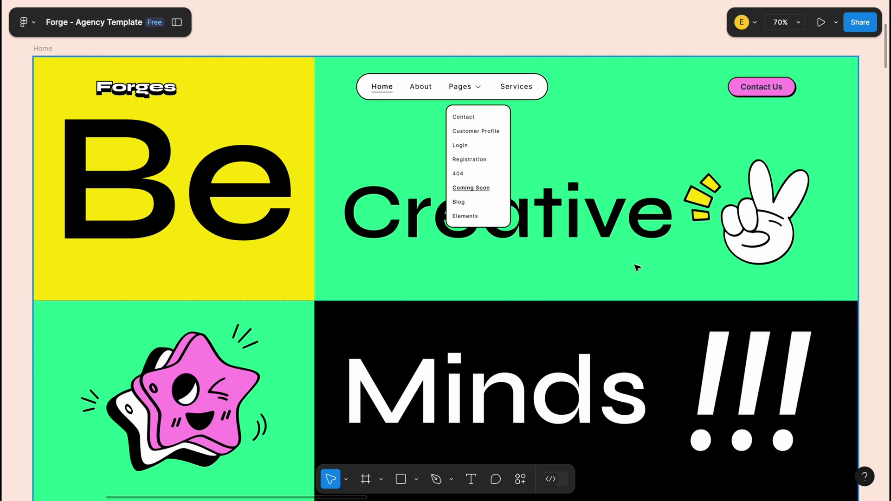
Scroll through the Figma design to review the navbar layout
scroll(637, 267, "down", 20)
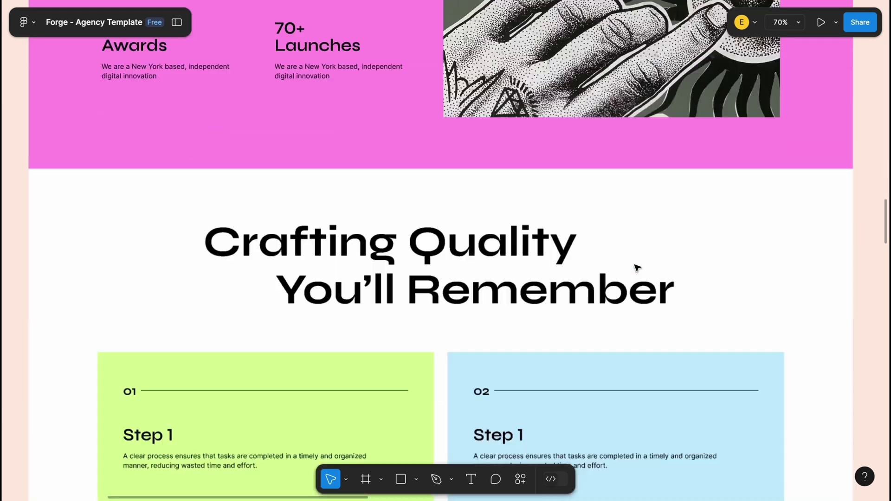
scroll(637, 268, "down", 10)
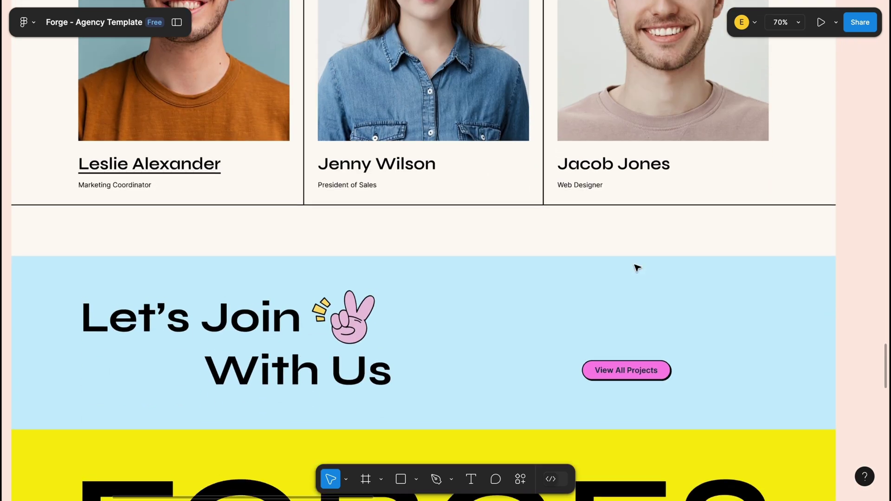
scroll(641, 295, "down", 5)
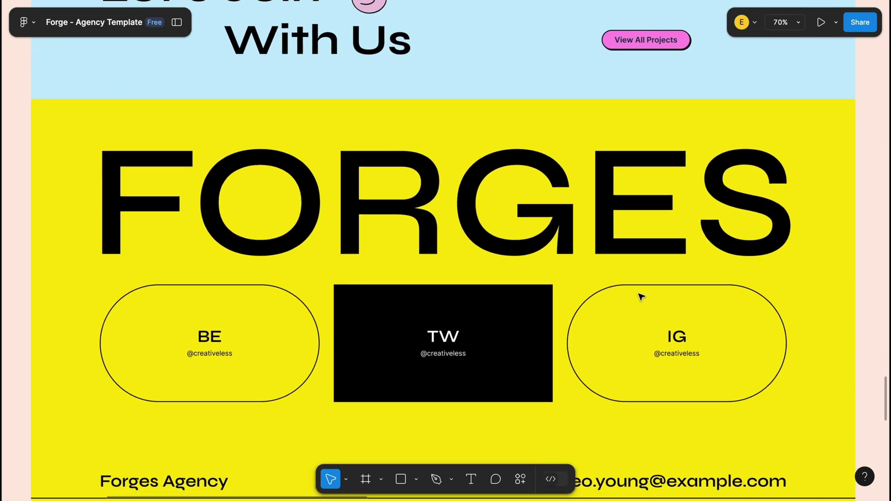
scroll(640, 296, "up", 20)
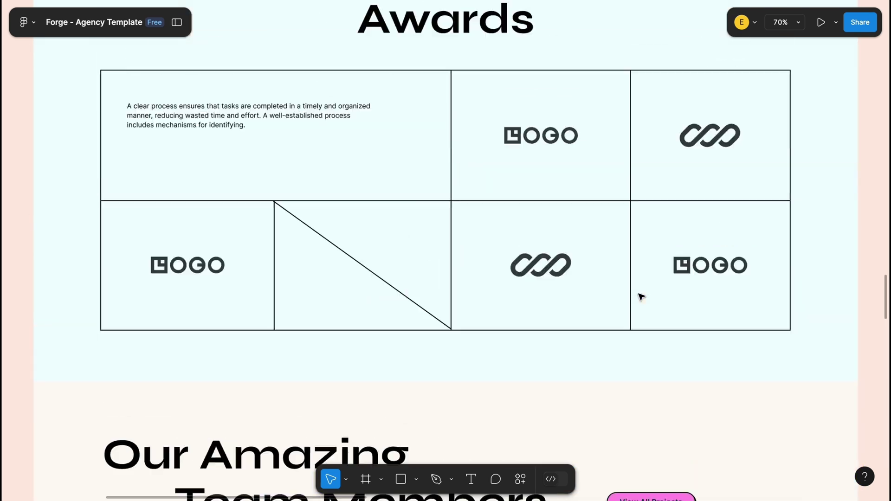
scroll(641, 297, "up", 20)
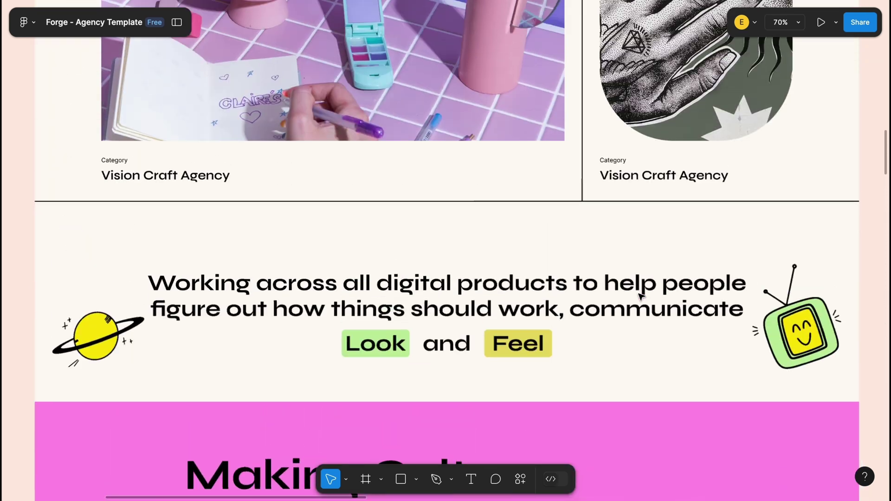
scroll(641, 297, "up", 15)
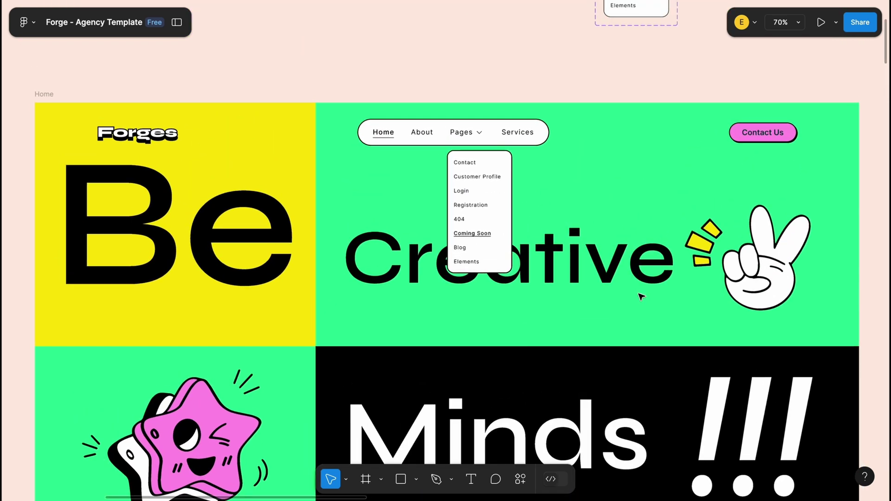
scroll(641, 297, "right", 2)
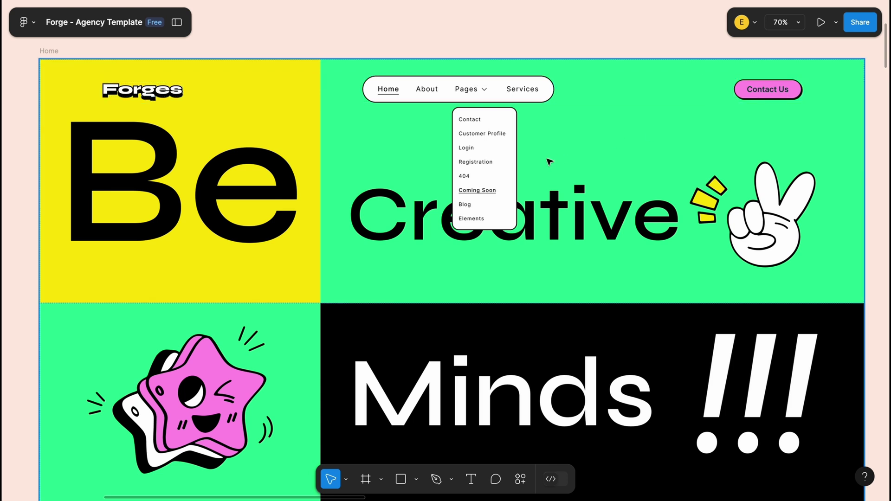
In Droip, show the element library and change the canvas width from 1400 to 1920 px
key("ctrl+Left")
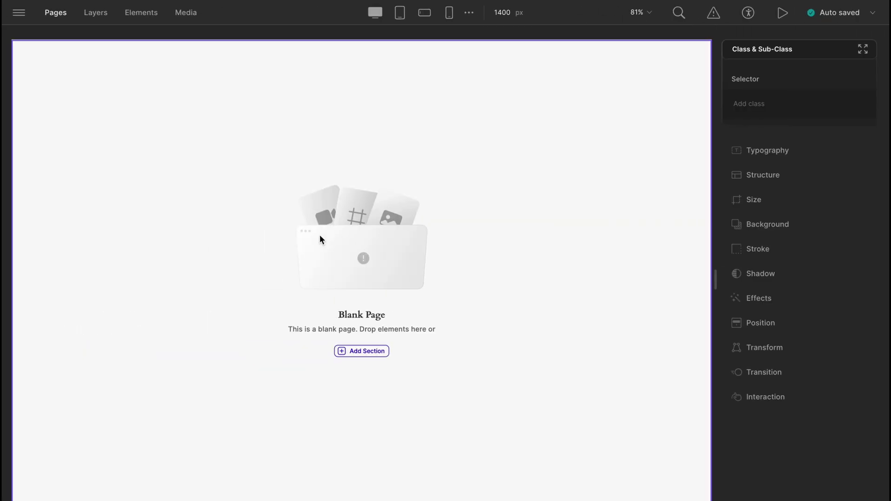
left_click(141, 17)
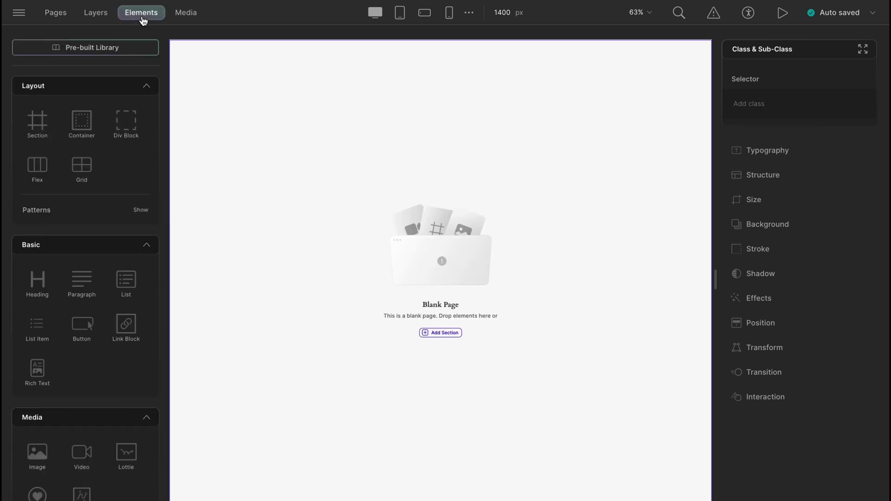
scroll(85, 320, "down", 10)
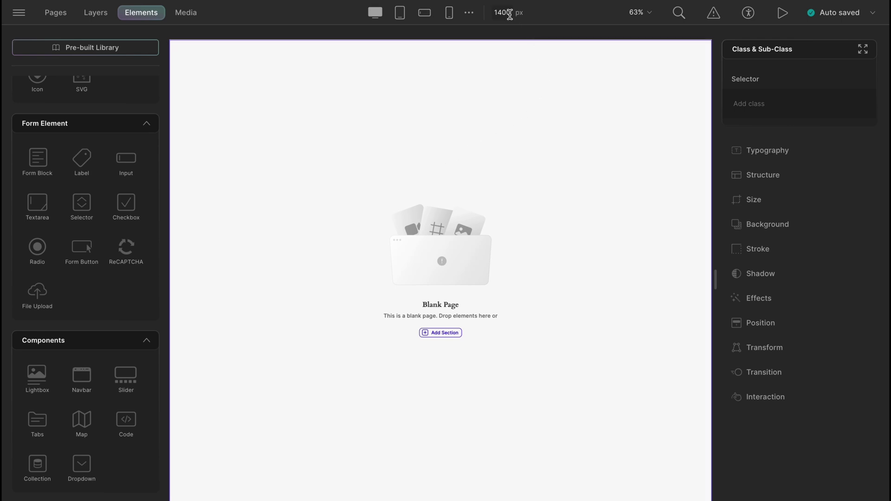
left_click(505, 13)
type("1920")
key("Return")
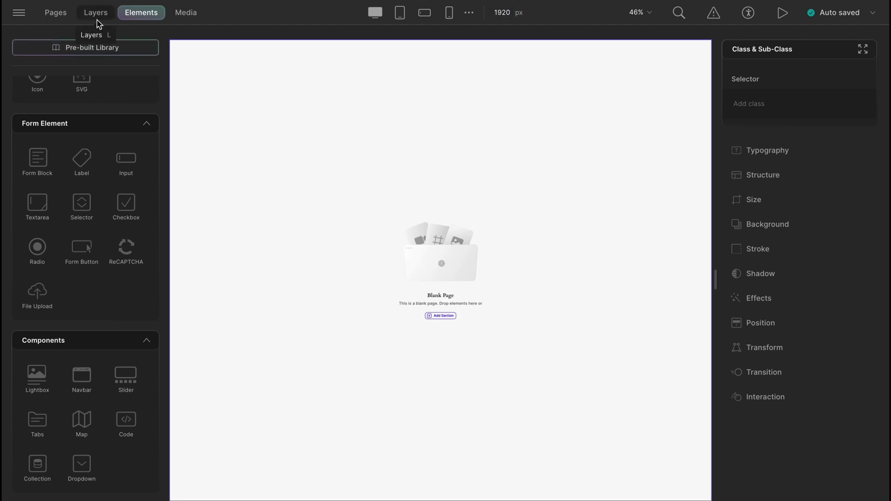
scroll(93, 87, "up", 9)
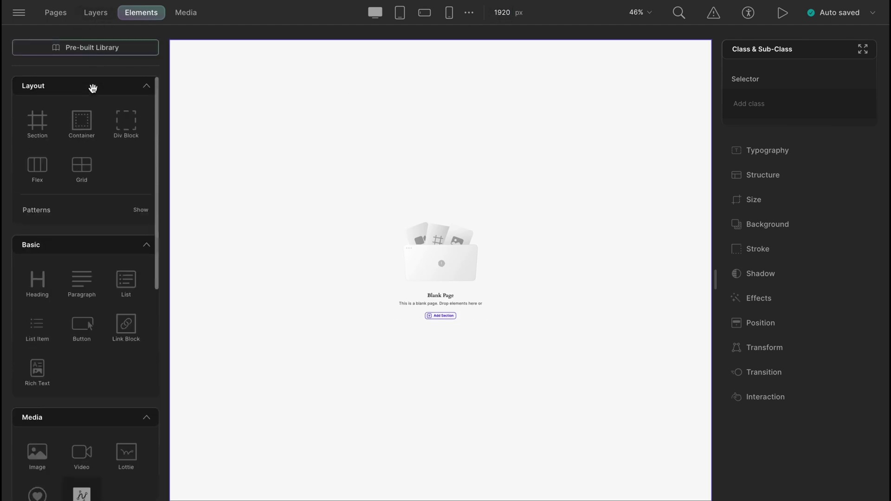
Add two top-level sections and name them nav-section and hero-section
left_click(37, 121)
left_click(93, 12)
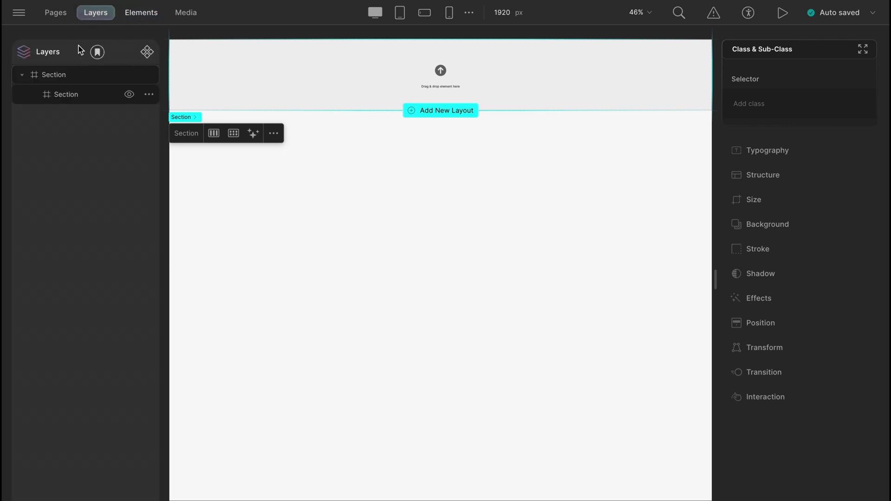
left_click_drag(68, 93, 64, 74)
left_click(148, 75)
left_click(176, 78)
type("nav-section")
key("Tab")
type("hero-section")
key("Return")
Give the sections matching classes, nav-section and hero-section
left_click(102, 76)
left_click(744, 105)
type("nav-section")
left_click(95, 95)
left_click(784, 105)
type("hero-section")
key("Return")
Add a Container inside nav-section and rename it nav-wrapper
left_click(94, 79)
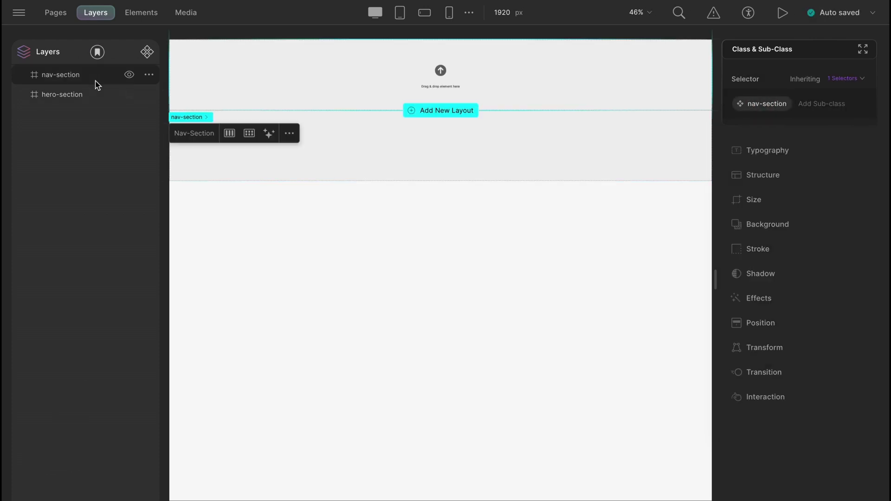
left_click(140, 19)
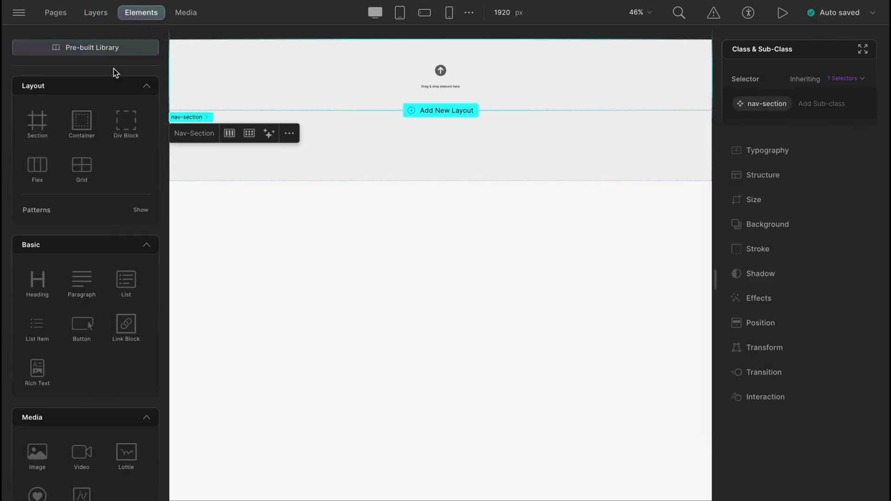
left_click(83, 121)
left_click(95, 12)
double_click(144, 94)
type("nav-wrapper")
key("Return")
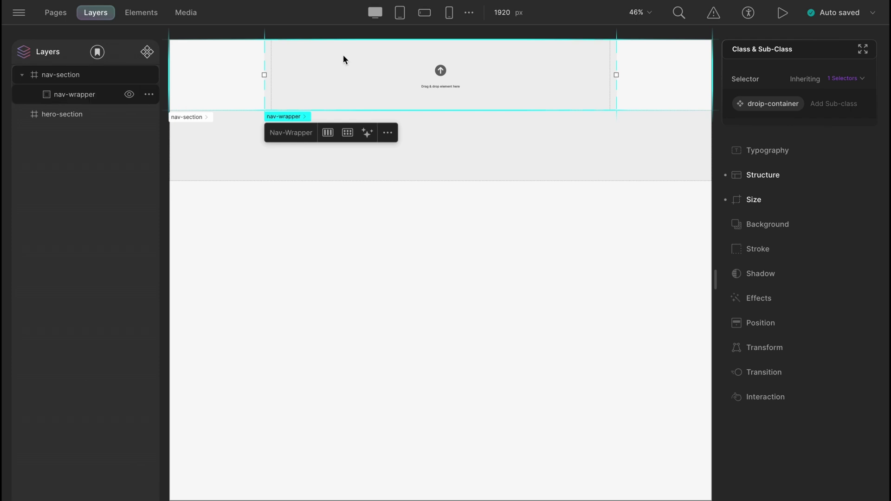
Add the nav-wrapper sub-class to the container
left_click(773, 175)
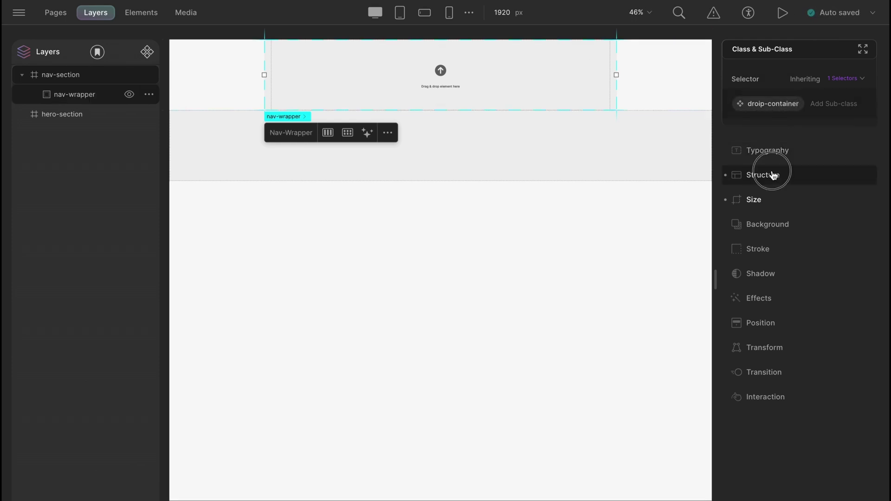
left_click(826, 104)
type("nav-")
key("Return")
Size nav-wrapper with max width 1677 px, width 100% and height 59 px
left_click(807, 195)
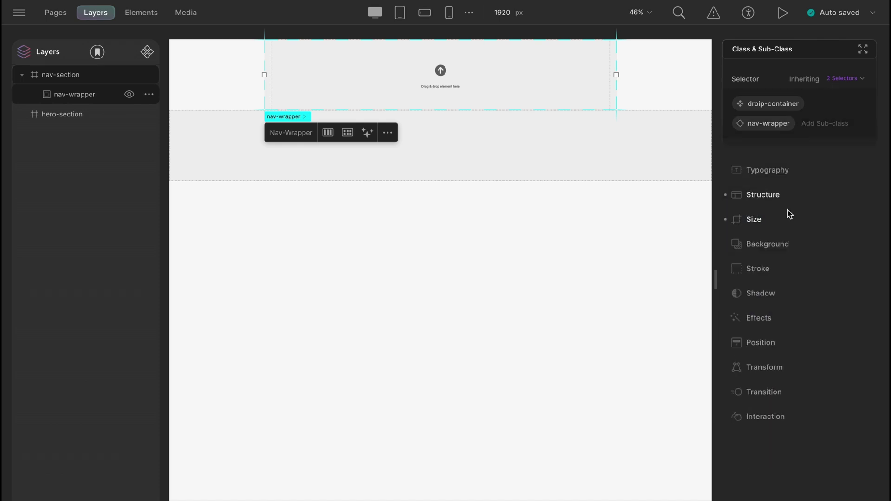
left_click(788, 219)
left_click(752, 343)
type("1677")
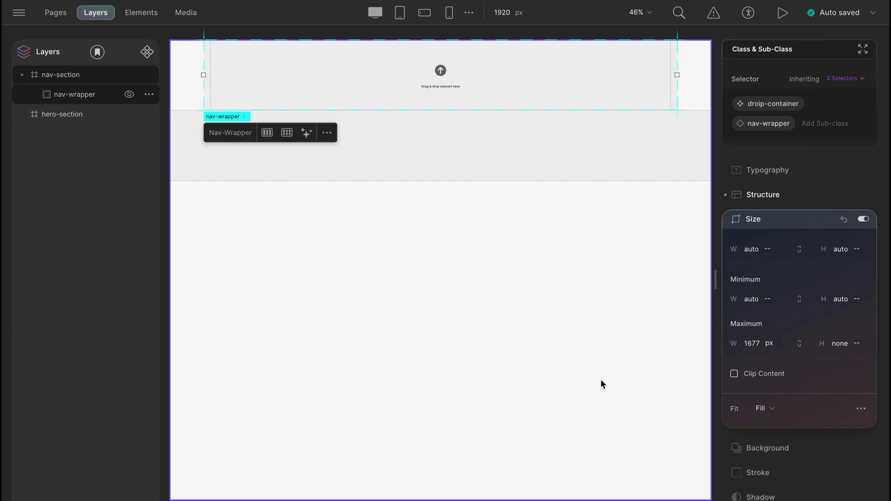
key("ctrl+Right")
key("ctrl+Left")
left_click(749, 253)
type("100 ")
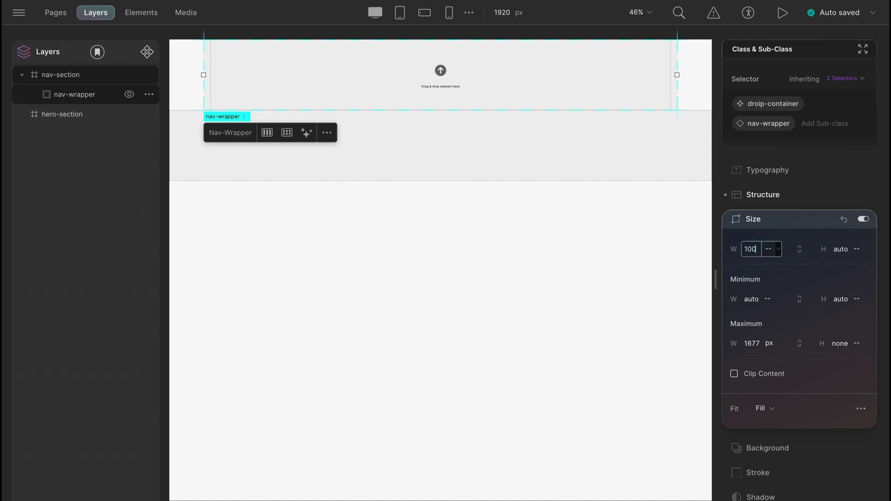
type("%")
key("Return")
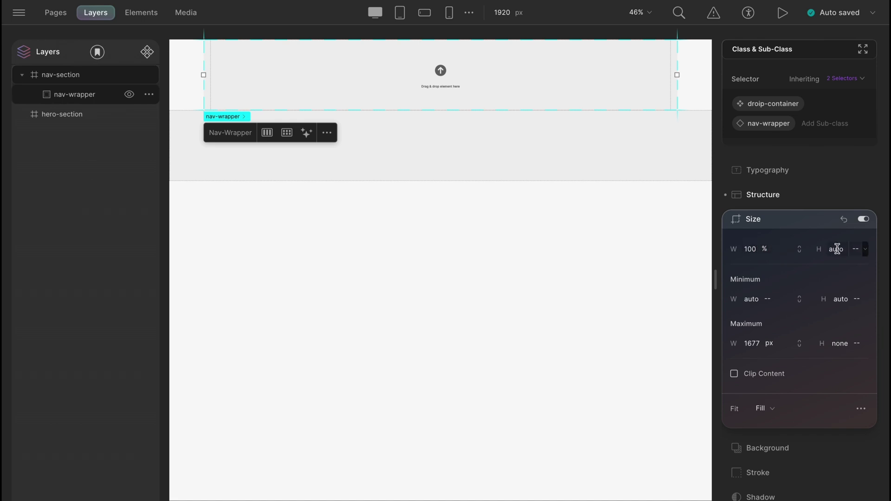
left_click(837, 250)
type("59")
key("Return")
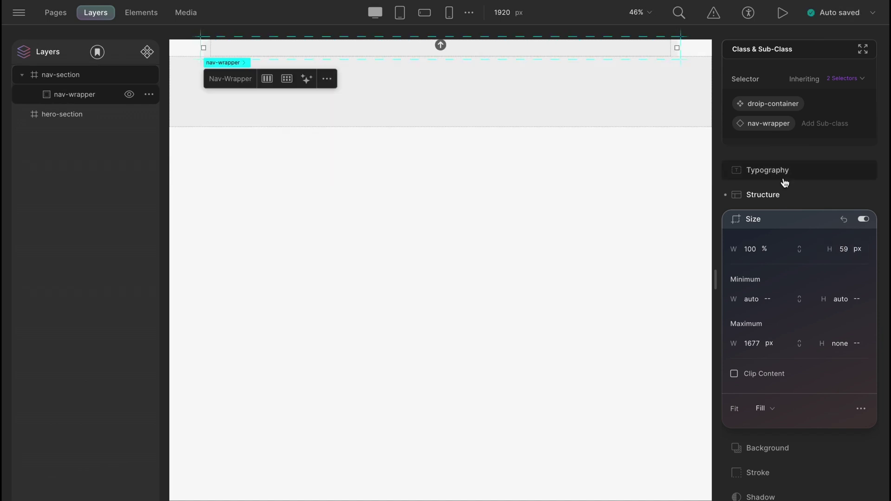
Give nav-wrapper a 40 px top margin
left_click(781, 199)
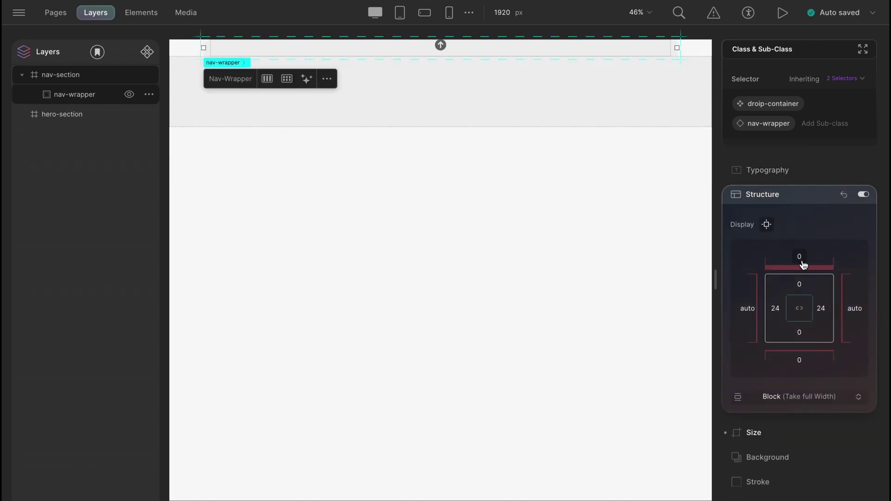
left_click(799, 257)
type("40p")
key("Return")
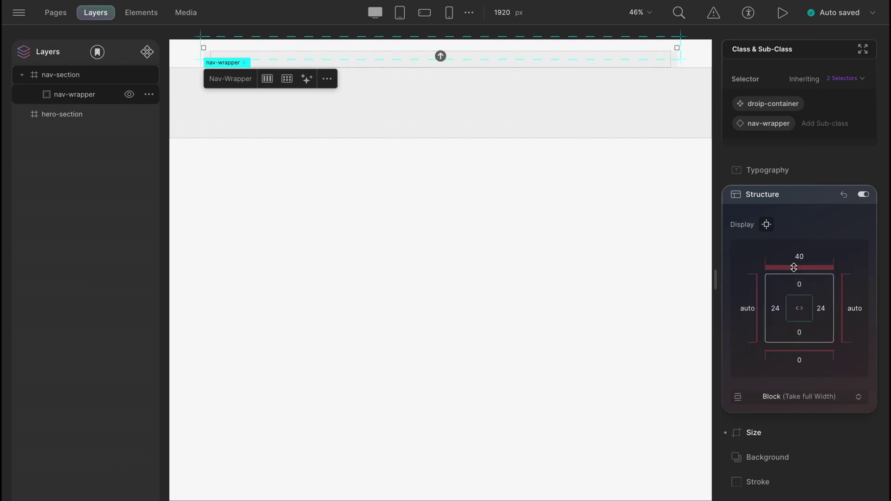
Give nav-wrapper a solid CCEFF1 light-cyan background, then compare with the Figma design
left_click(791, 203)
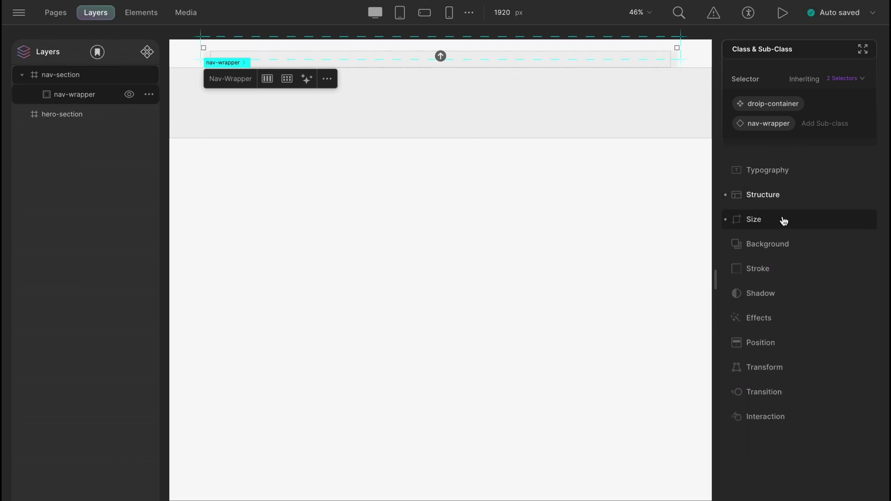
left_click(779, 243)
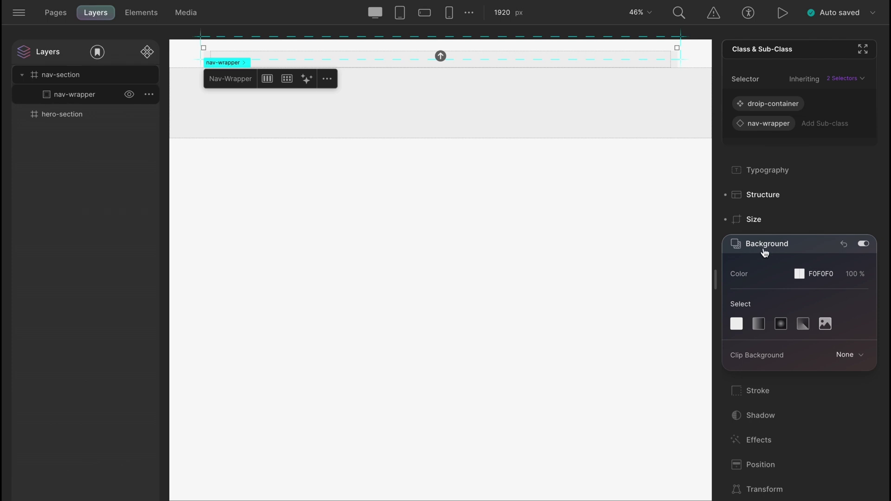
left_click(737, 324)
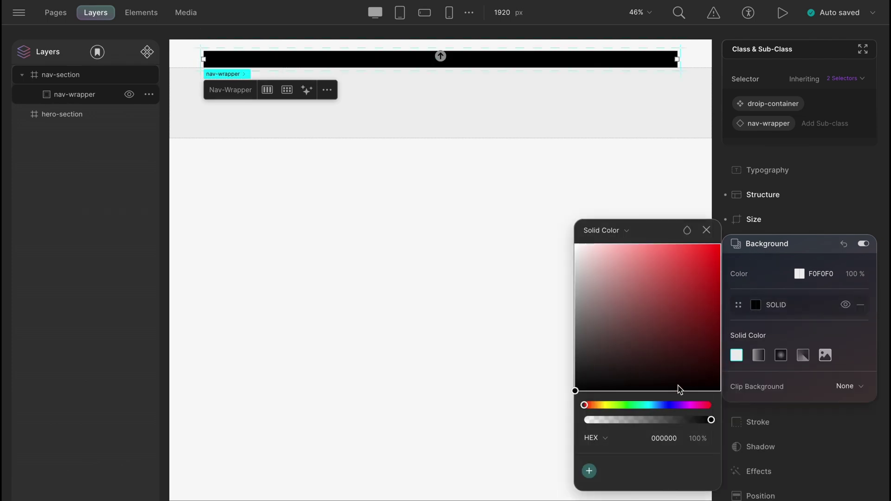
left_click(657, 438)
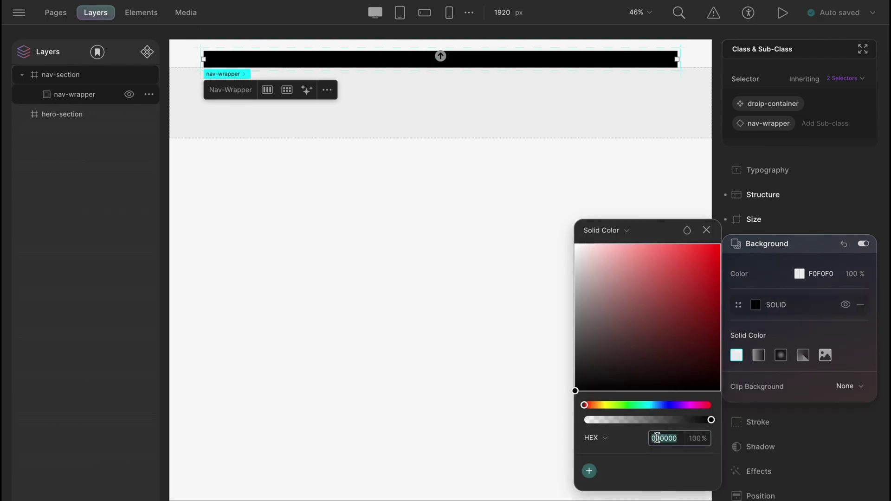
type("CCE")
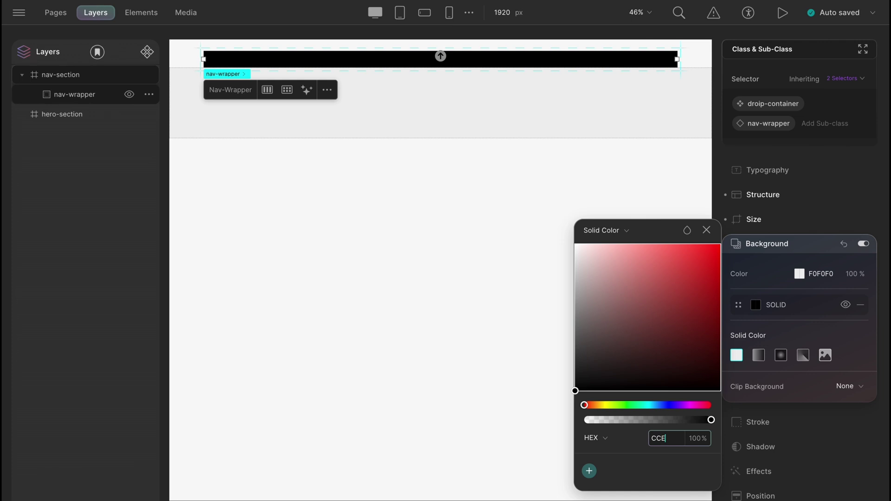
type("FF1")
key("Return")
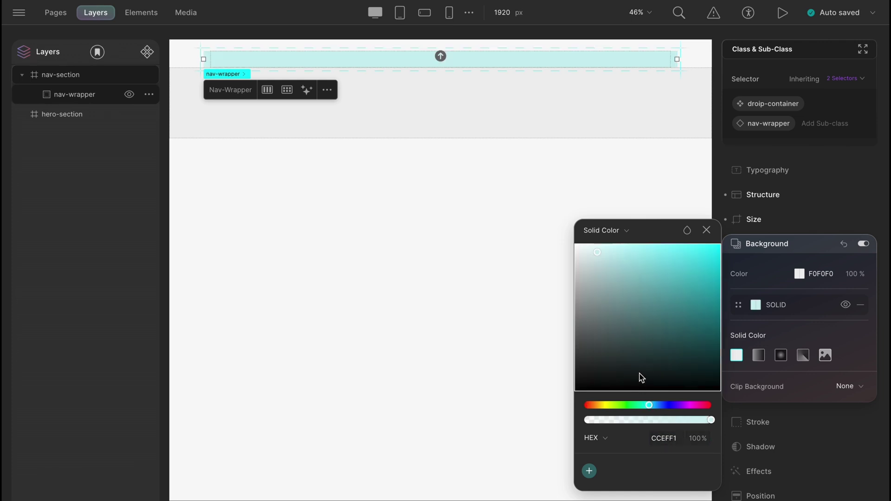
left_click(706, 230)
key("ctrl+Right")
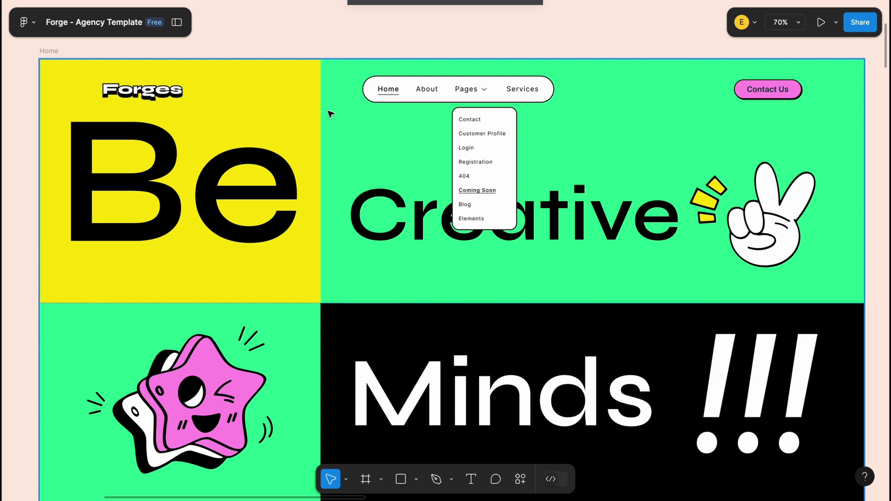
key("ctrl+Left")
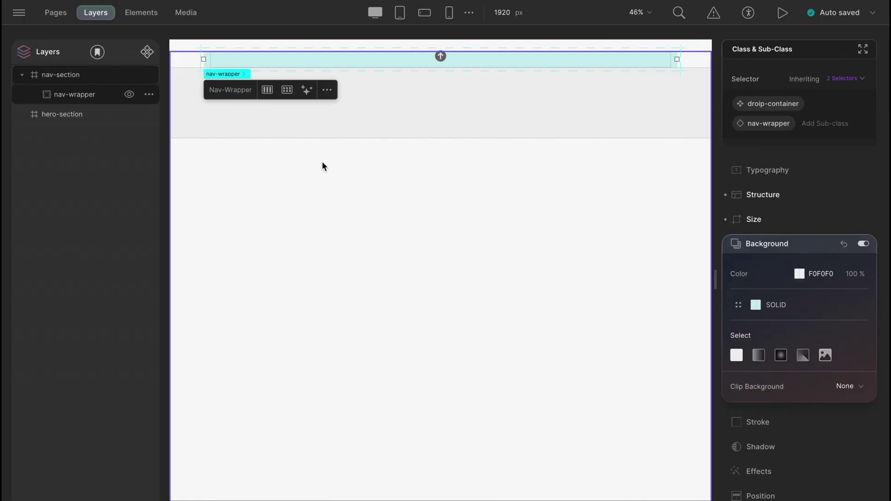
Add div blocks and a button to nav-wrapper, placing the button after the div blocks
left_click(148, 21)
left_click(127, 124)
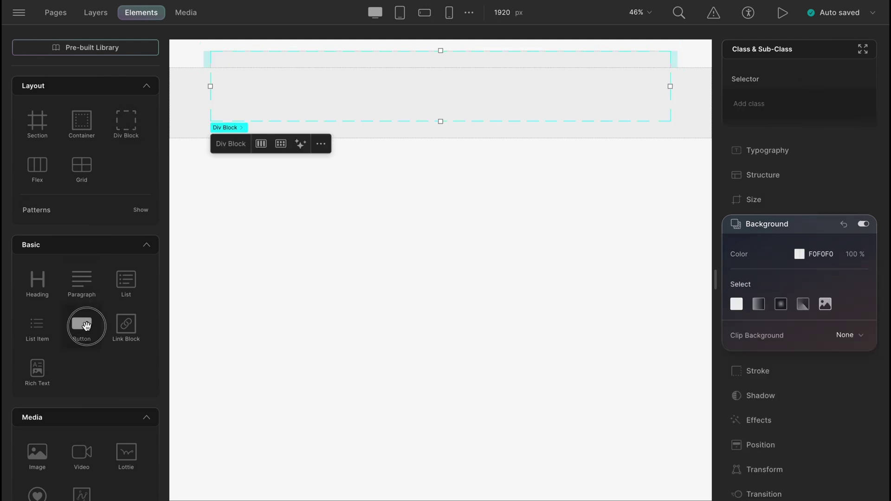
left_click(86, 326)
key("l")
left_click_drag(101, 153, 86, 133)
Rename the two div block layers logo-wrapper and menu-items
left_click(149, 114)
left_click(189, 129)
type("logo-wrapper")
key("Return")
left_click(148, 134)
left_click(183, 139)
type("menu-items")
key("Return")
Give the div blocks the classes logo-wrapper and menu-items
left_click(104, 116)
type("logo-w")
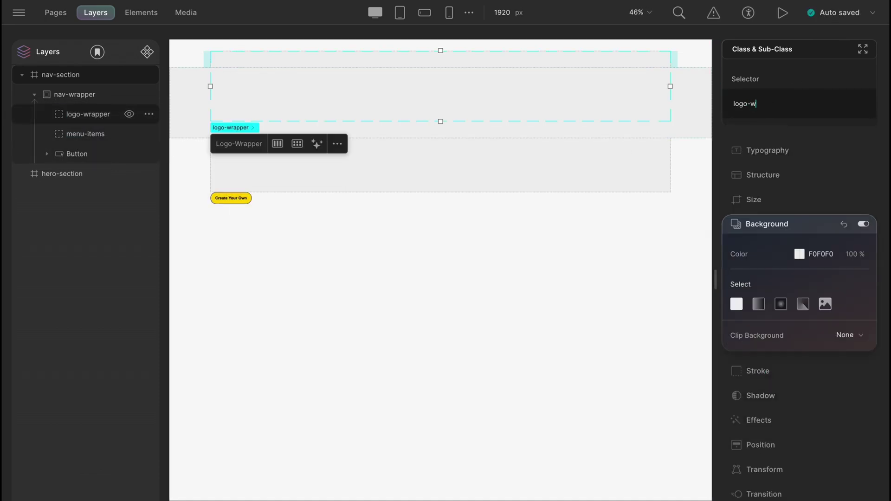
type("rapper")
key("Return")
left_click(139, 134)
left_click(782, 103)
type("menu-items")
key("Return")
Set nav-wrapper to Display Flex, Align Center, Justify Space Between
left_click(103, 95)
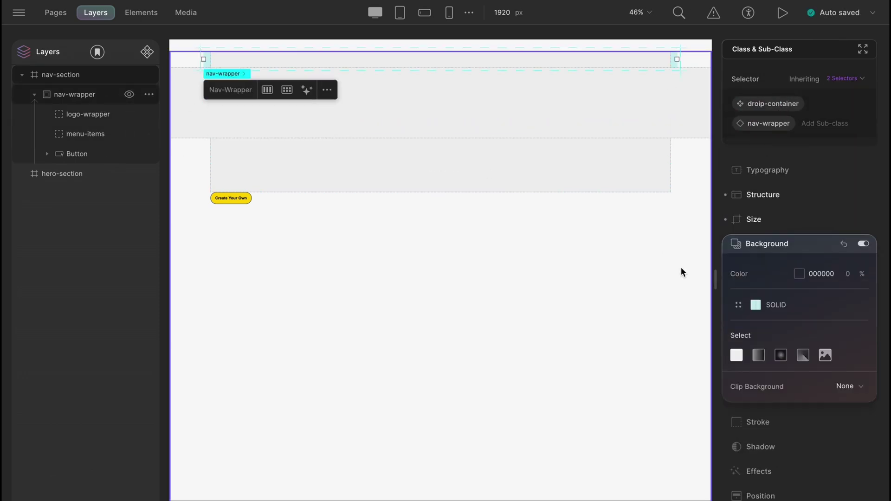
left_click(770, 196)
left_click(766, 224)
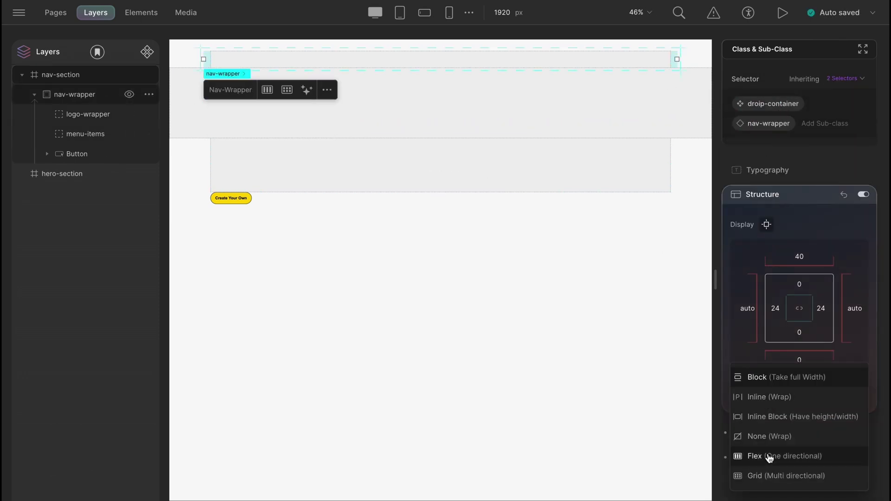
left_click(769, 456)
scroll(798, 417, "down", 2)
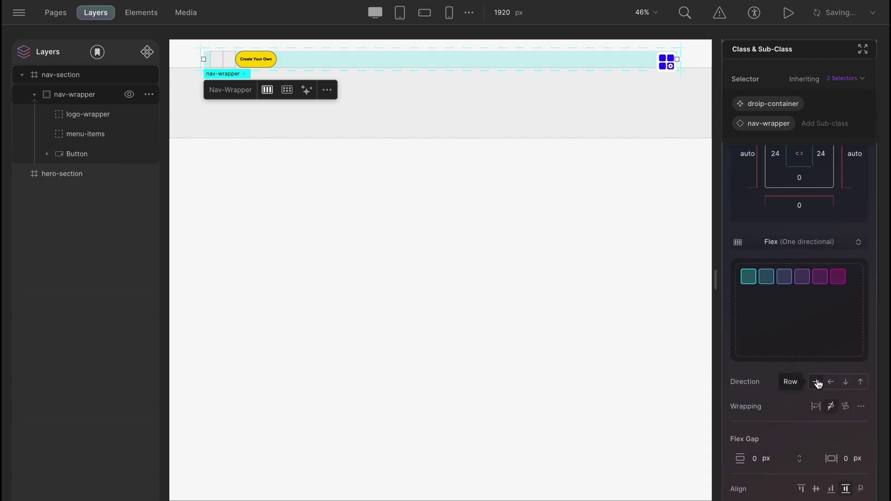
scroll(798, 478, "down", 3)
left_click(817, 400)
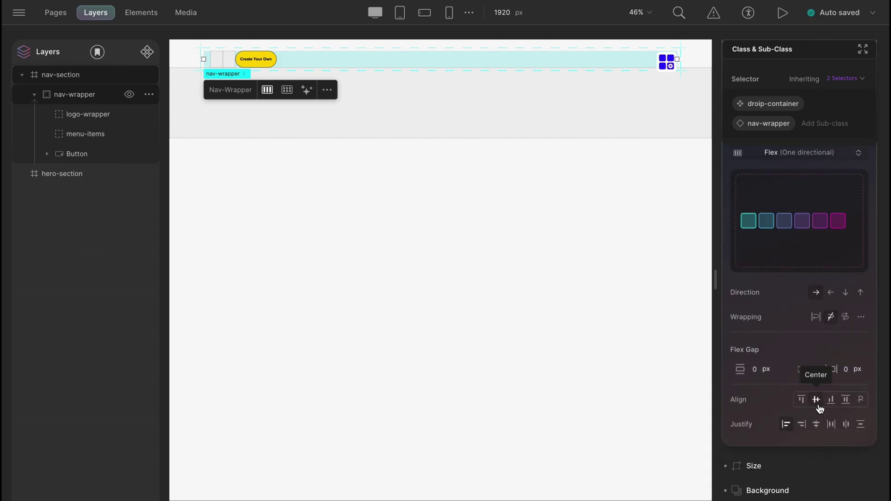
left_click(831, 425)
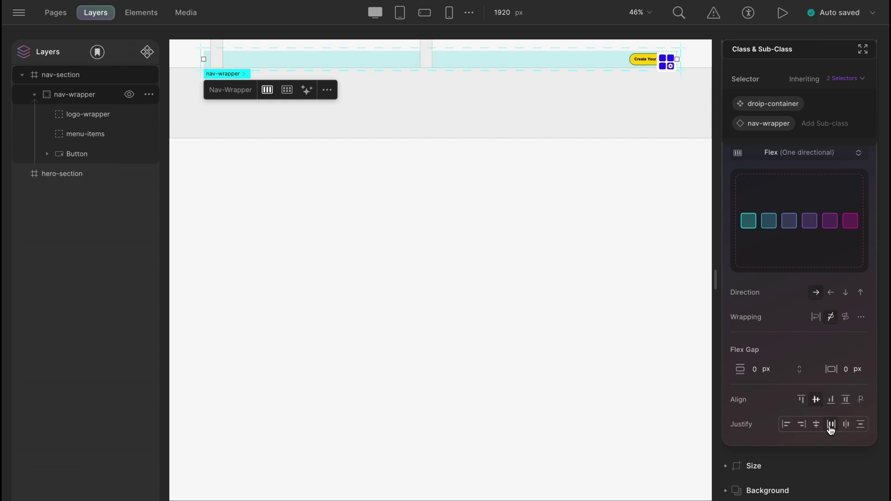
Add a Heading element inside logo-wrapper
left_click(104, 121)
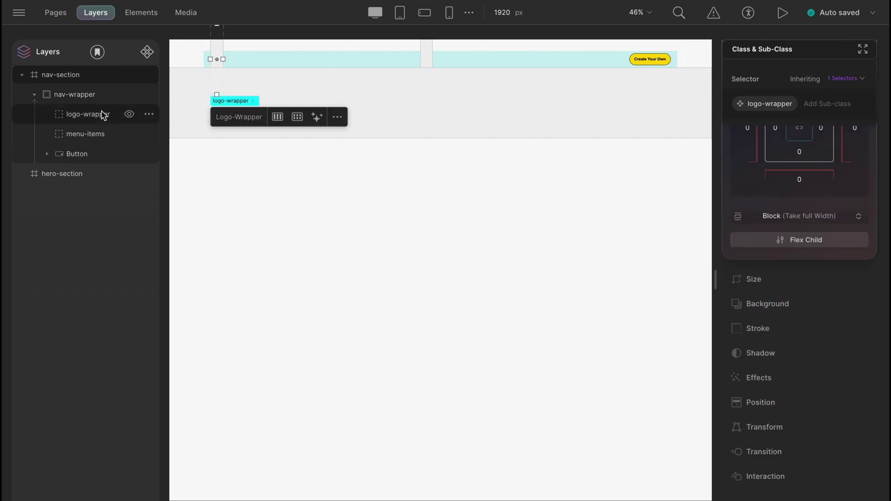
left_click(137, 13)
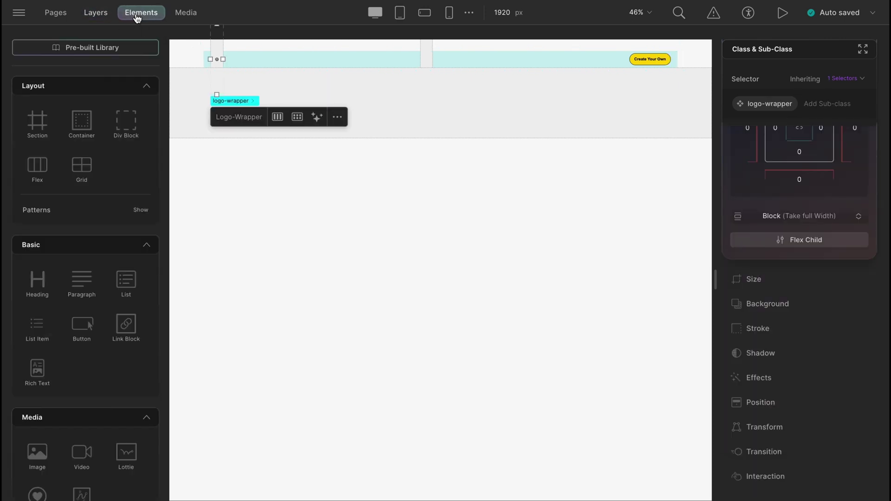
left_click(37, 280)
left_click(94, 13)
Rename the heading layer to logo and give it the logo class
left_click(149, 133)
left_click(182, 139)
type("logo")
key("Return")
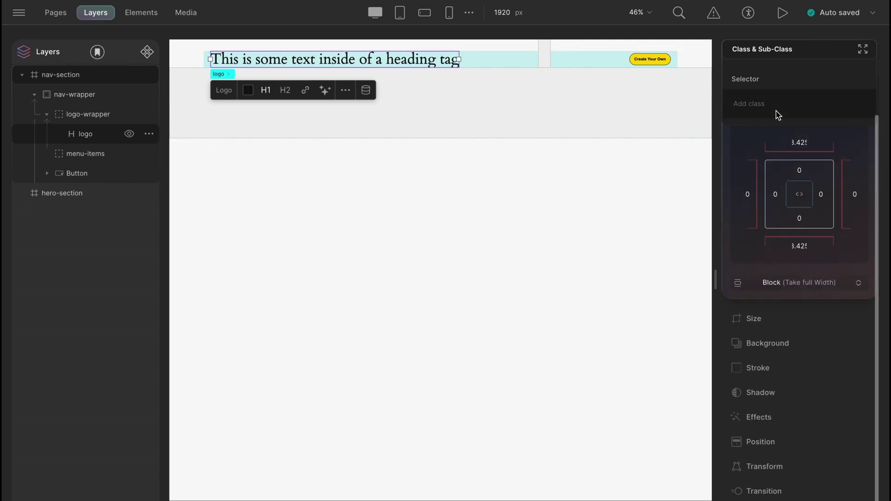
left_click(776, 110)
type("logo")
key("Return")
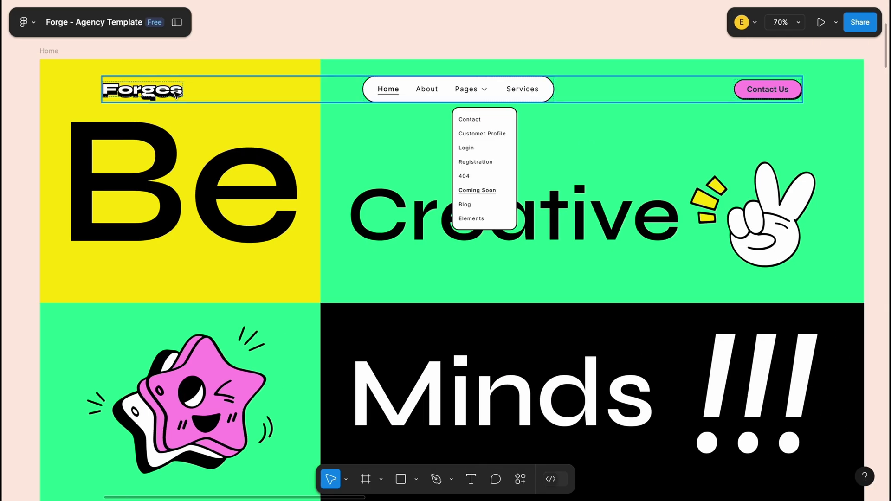
left_click(171, 90)
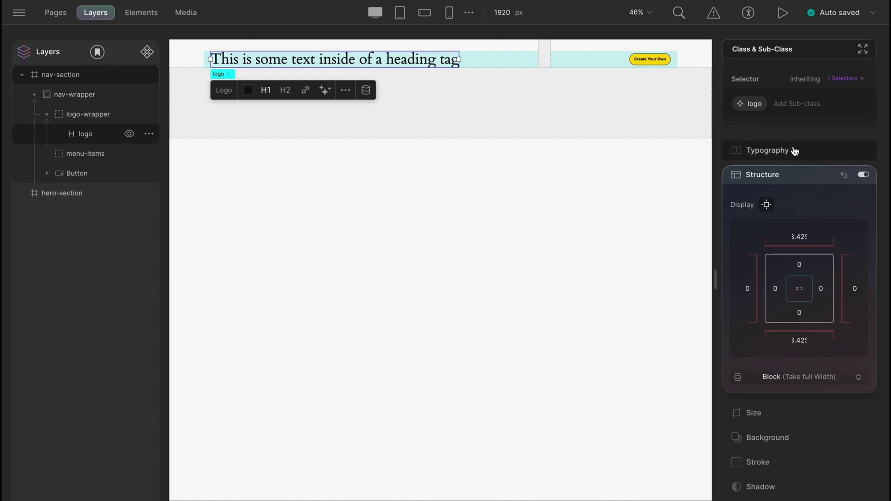
Install the Google font Syne and apply it to the logo heading
left_click(794, 152)
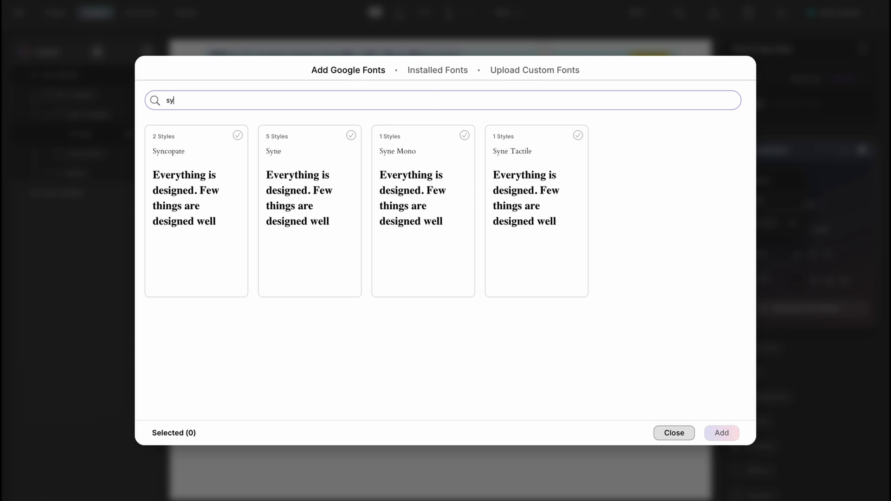
left_click(236, 190)
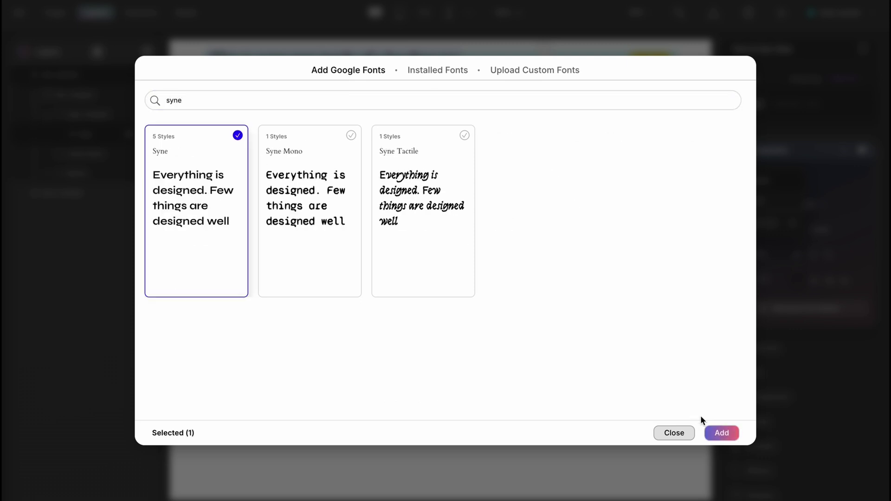
left_click(717, 432)
left_click(672, 433)
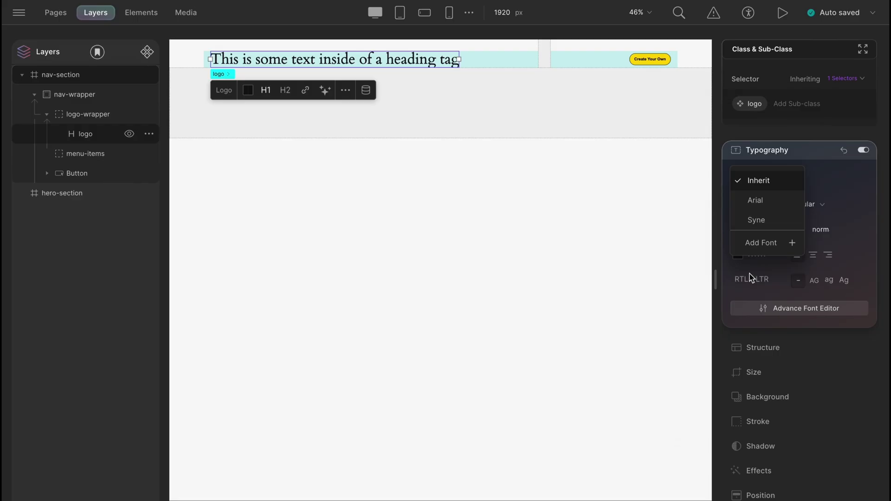
left_click(761, 221)
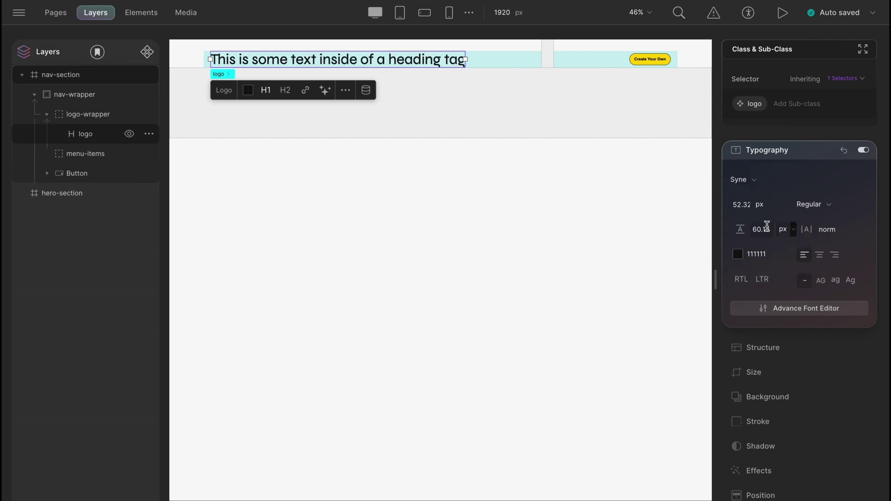
Set the heading to 34.42 px size and line height, Extra Bold, capitalized, centred
left_click(740, 207)
type("34.42")
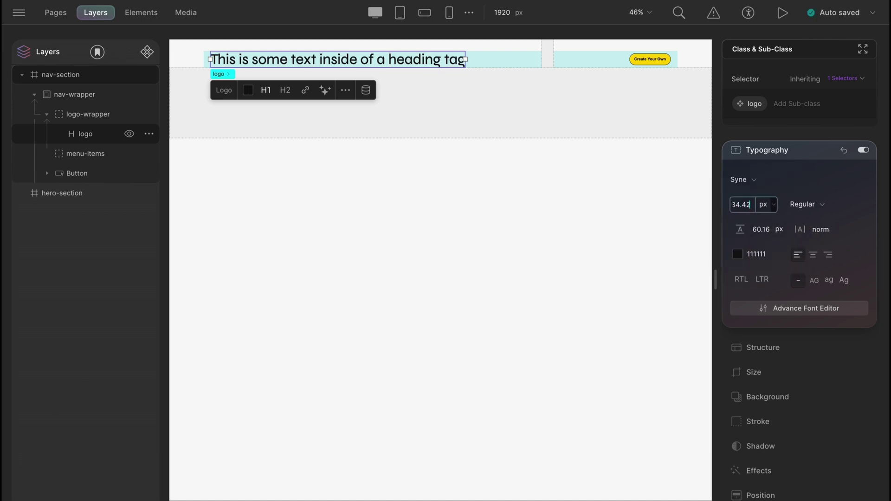
key("Return")
left_click(758, 229)
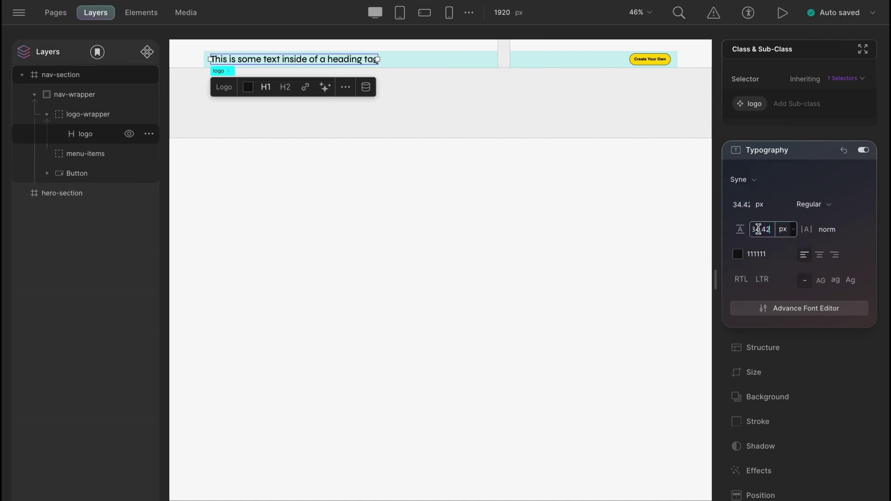
left_click(811, 205)
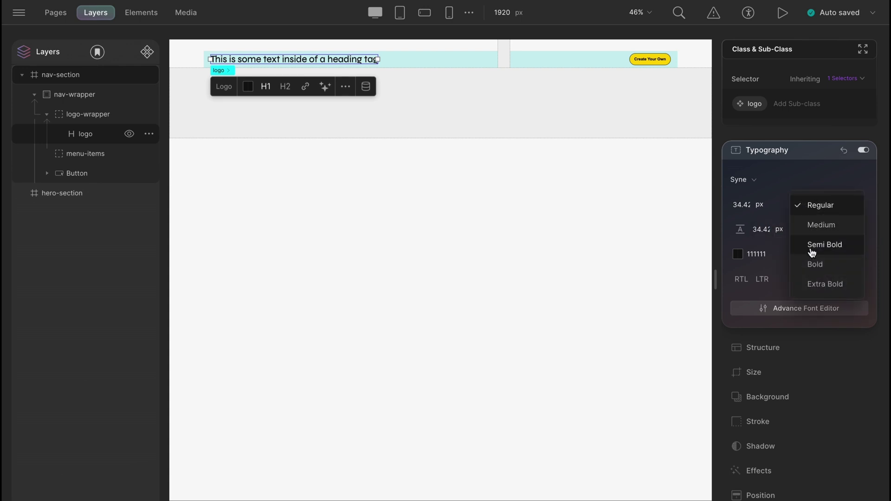
left_click(816, 284)
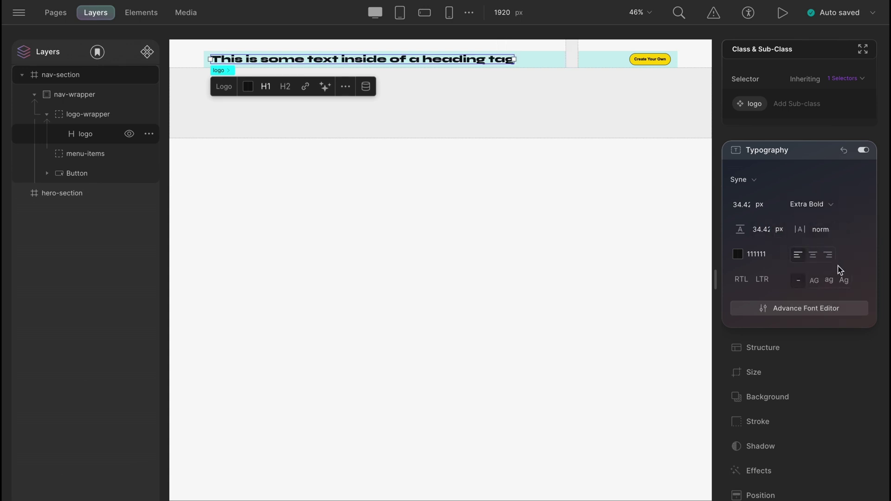
left_click(843, 280)
left_click(812, 254)
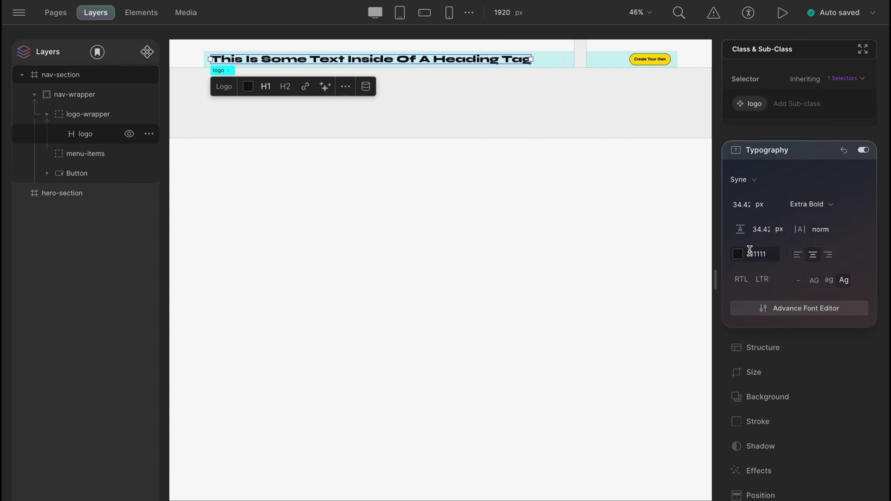
Colour the logo heading text pure white FFFFFF
left_click(739, 254)
left_click(575, 100)
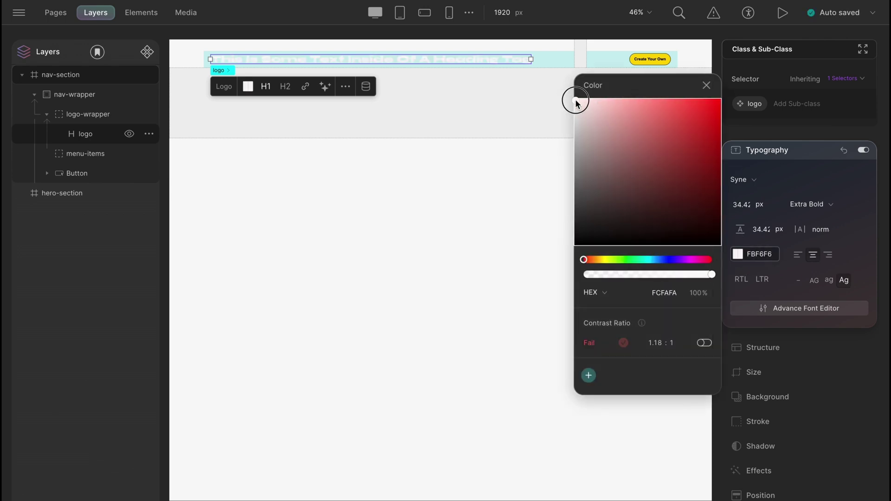
left_click_drag(575, 101, 572, 100)
left_click(738, 255)
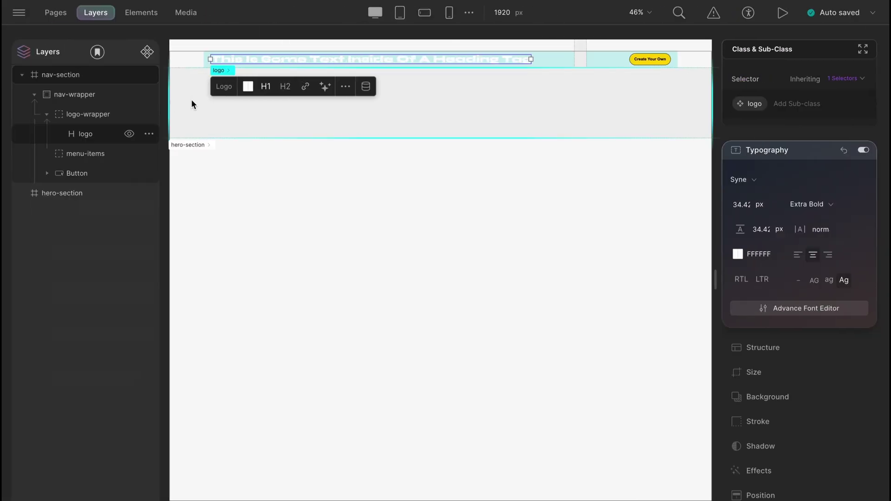
Give the logo heading a 2 px black text stroke
left_click(766, 309)
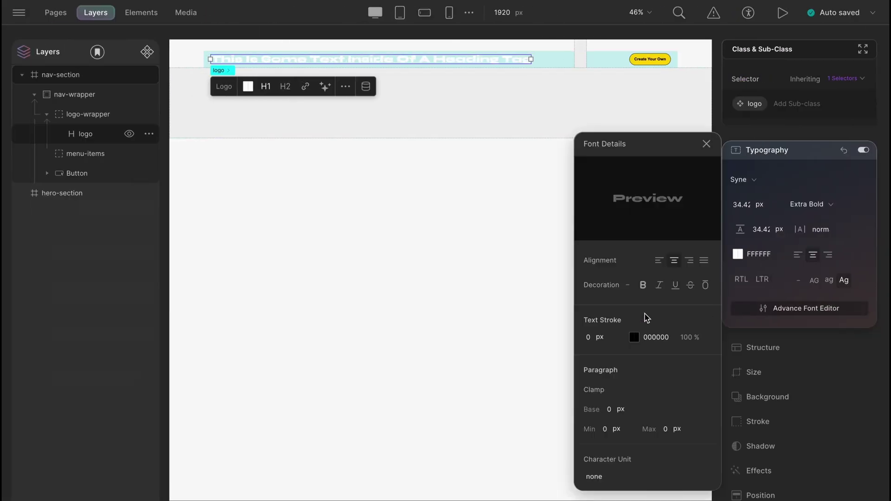
left_click(589, 338)
type("2")
left_click(634, 337)
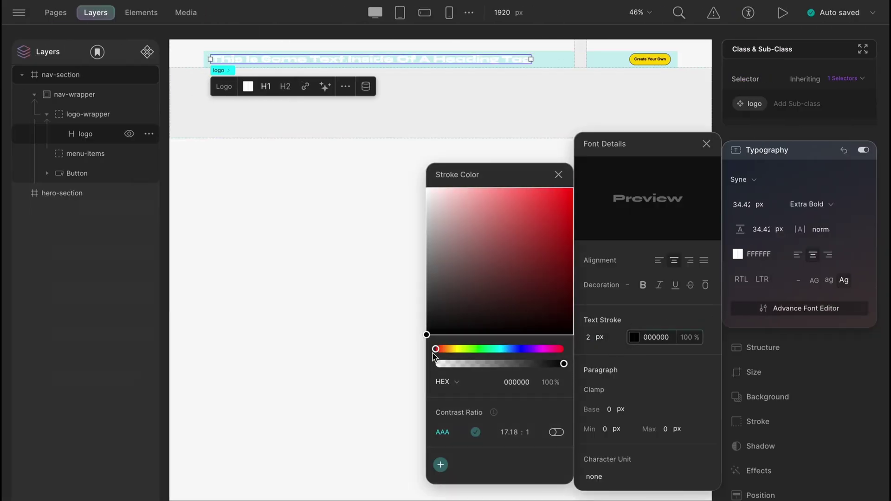
Add text-shadow 0px 6.885px 0px #000 to the logo class via its CSS preview
left_click(147, 52)
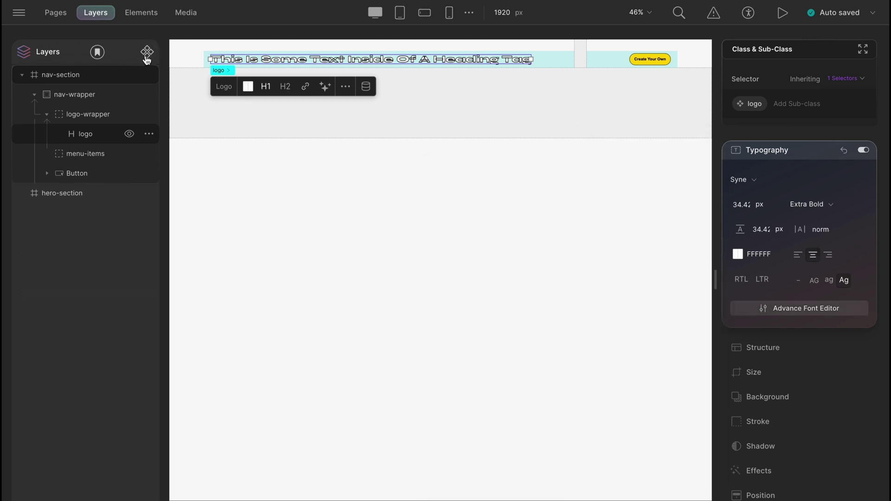
left_click(119, 82)
type("logo")
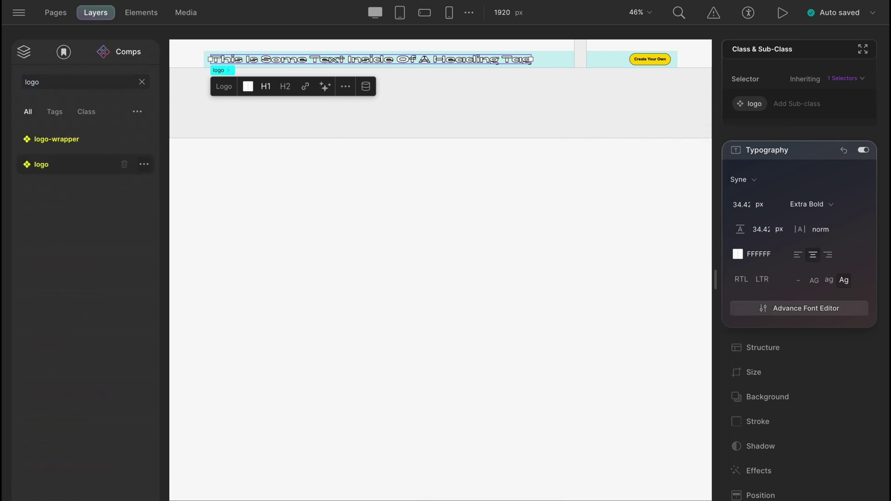
left_click(144, 165)
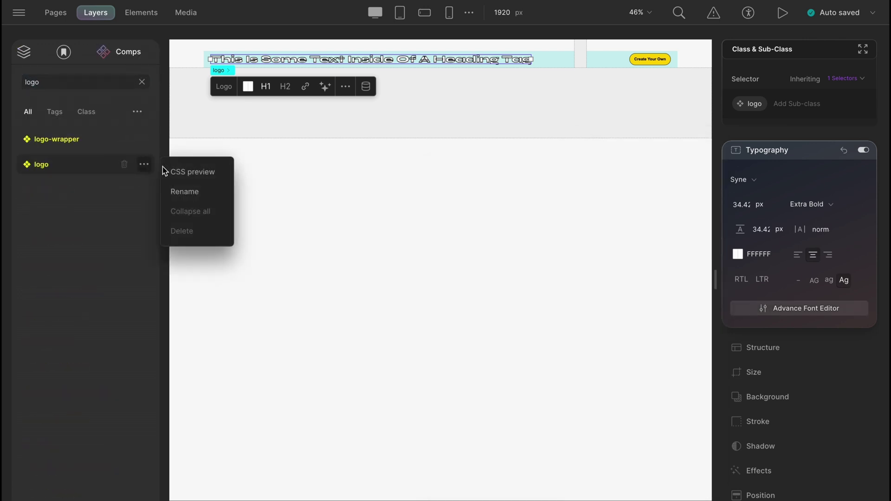
left_click(180, 173)
left_click(327, 195)
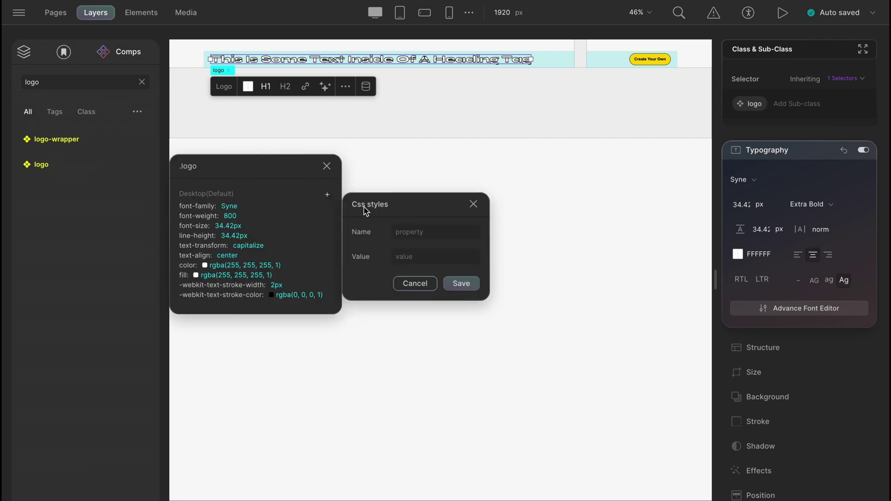
left_click(402, 231)
type("text-shadow")
left_click(410, 254)
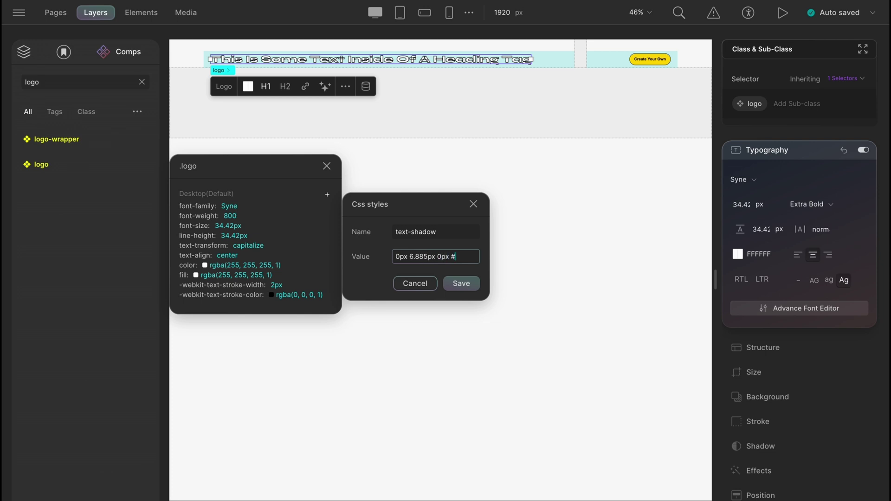
left_click(474, 286)
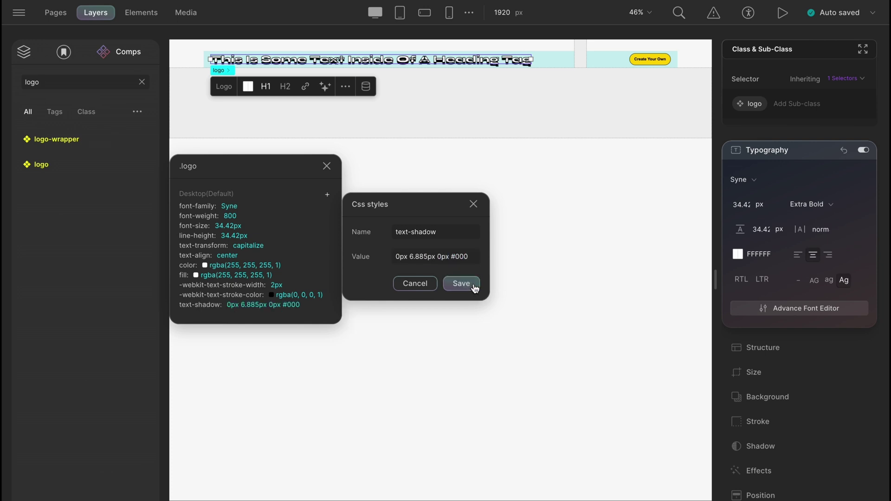
Replace the heading's placeholder text with Forges
triple_click(457, 63)
type("For")
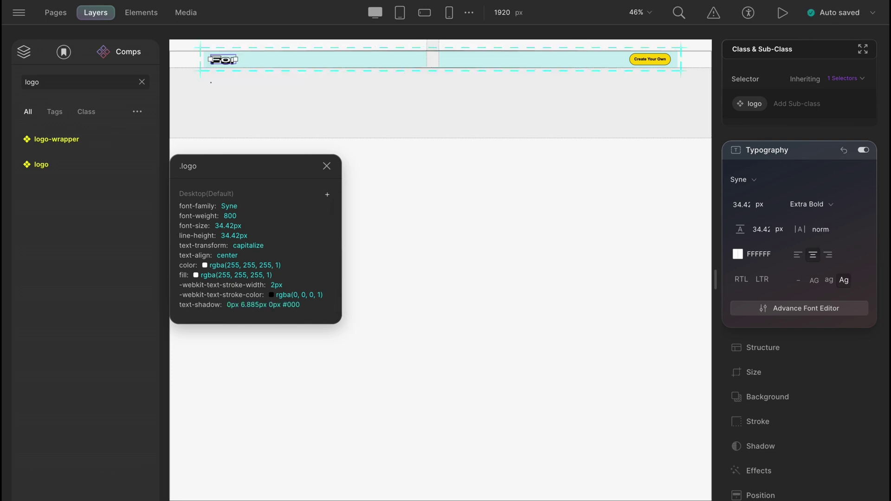
type("ges")
left_click(340, 146)
Add a Link Block containing a Paragraph inside the menu-items container
left_click(324, 163)
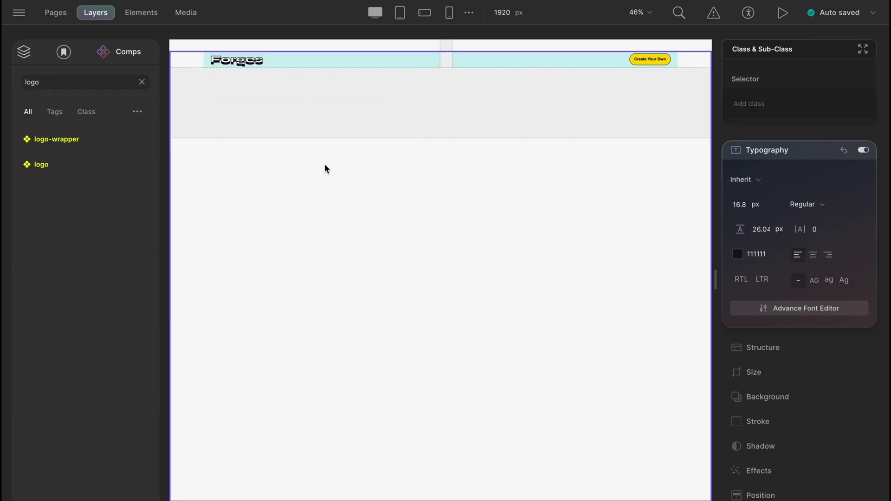
left_click(24, 52)
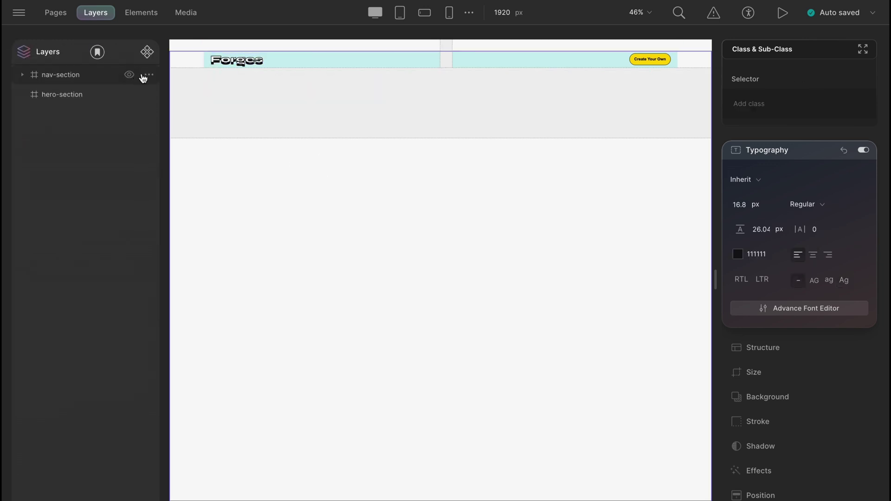
left_click(148, 76)
left_click(89, 154)
left_click(141, 12)
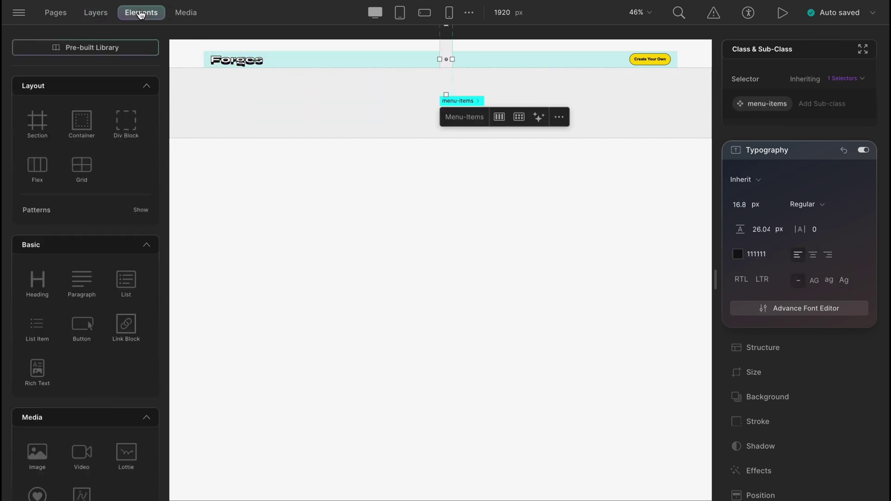
left_click(126, 325)
left_click(67, 287)
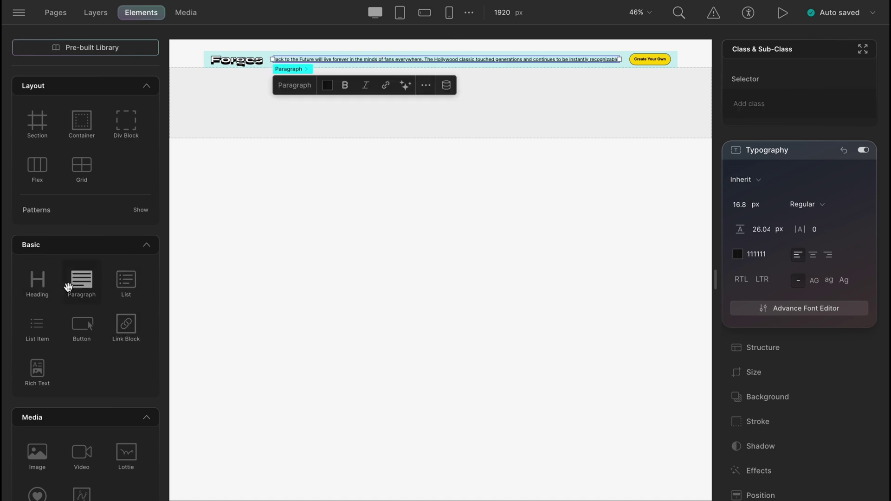
left_click(94, 13)
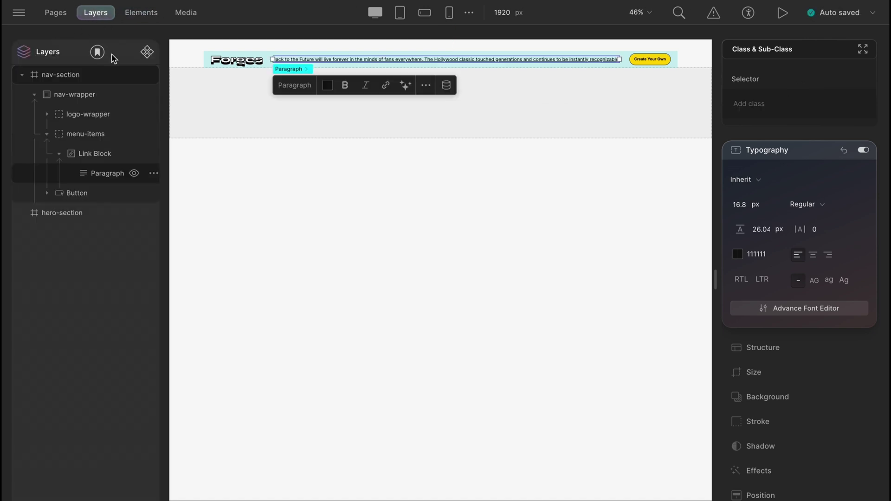
Rename the link block to Link Block 1 and give it the link-block class
left_click(153, 154)
left_click(166, 154)
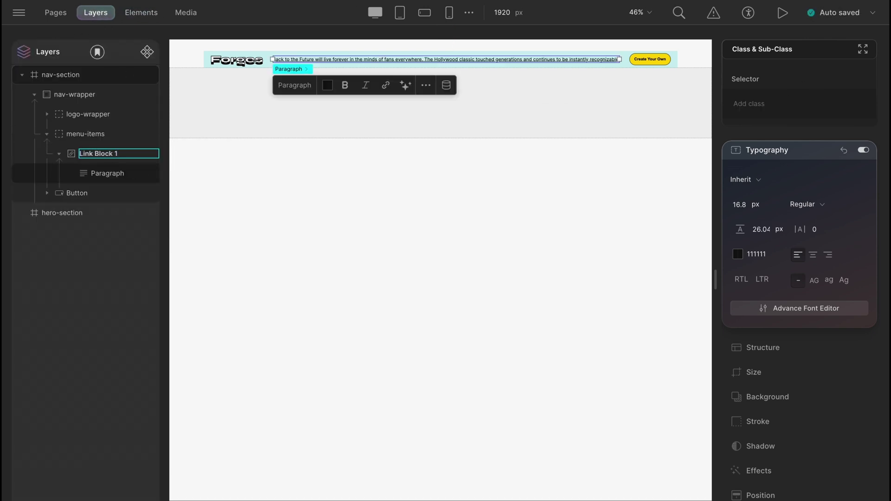
type("1")
key("Return")
left_click(113, 160)
left_click(763, 103)
type("link-block")
key("Return")
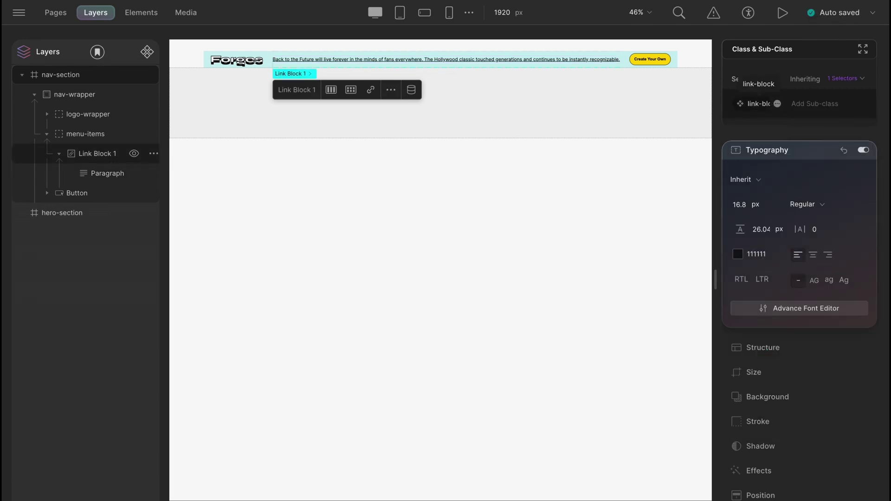
Replace the paragraph's placeholder text with the short Home link label
double_click(368, 59)
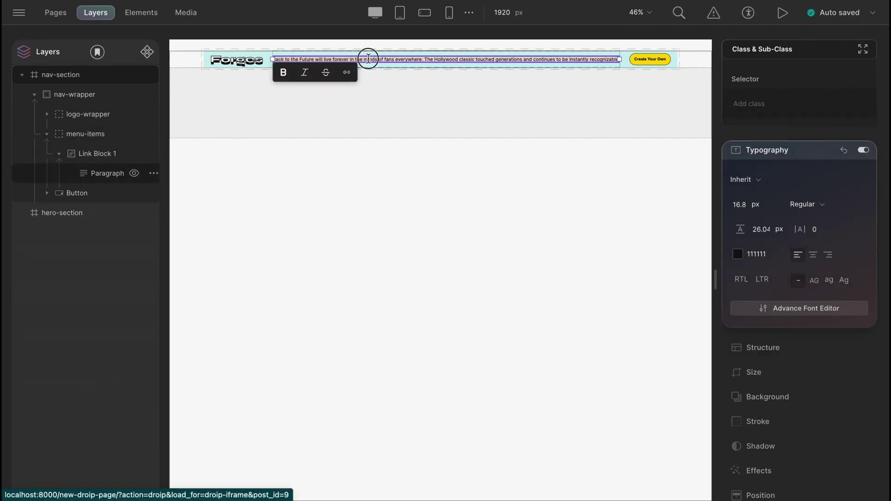
type("Hom")
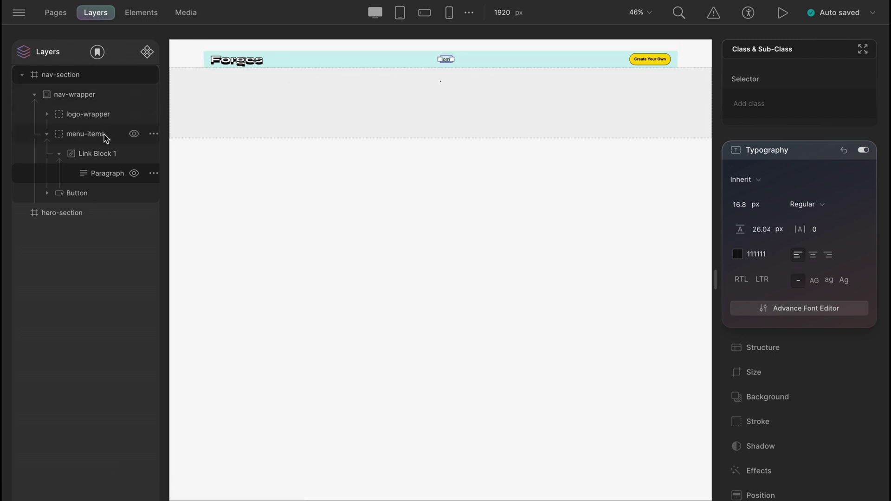
left_click(86, 134)
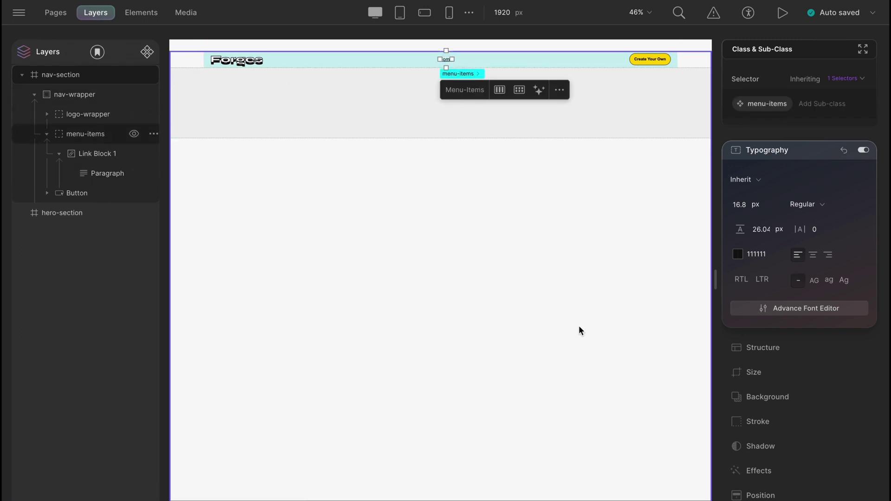
Size menu-items to 443 px max width, 59 px height and 100% width
left_click(766, 372)
left_click(755, 324)
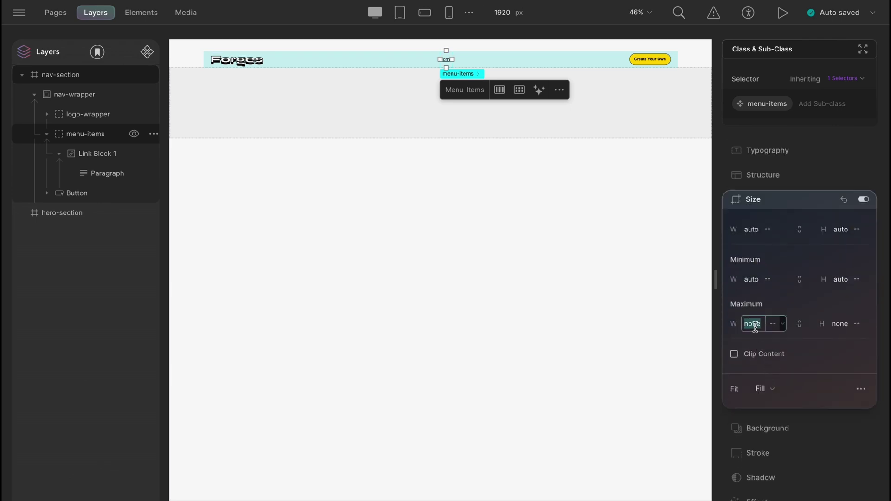
type("443")
key("Return")
left_click(839, 229)
type("59")
key("Return")
left_click(751, 229)
type("100")
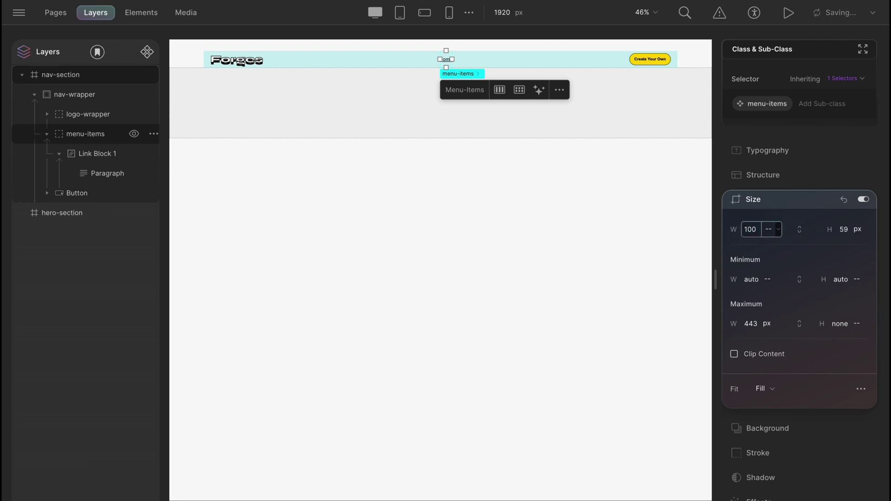
type("%")
key("Return")
Give menu-items a solid white background fill
left_click(767, 428)
left_click(736, 303)
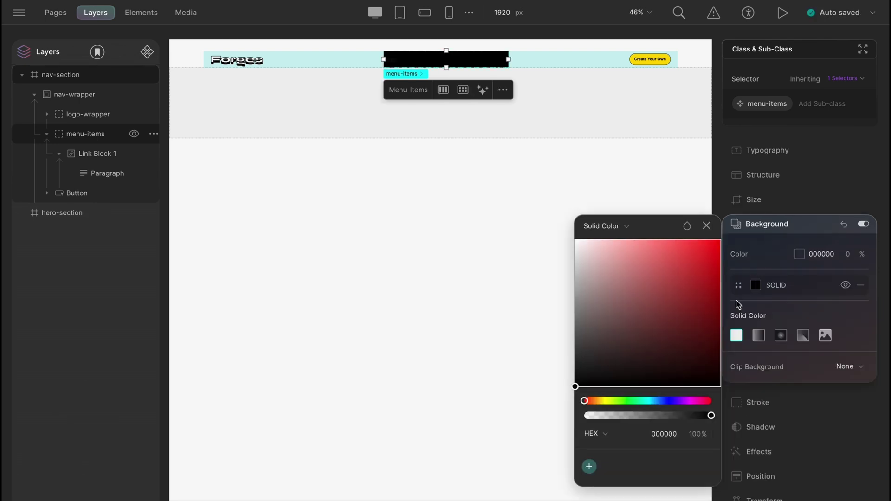
left_click(576, 241)
left_click(785, 402)
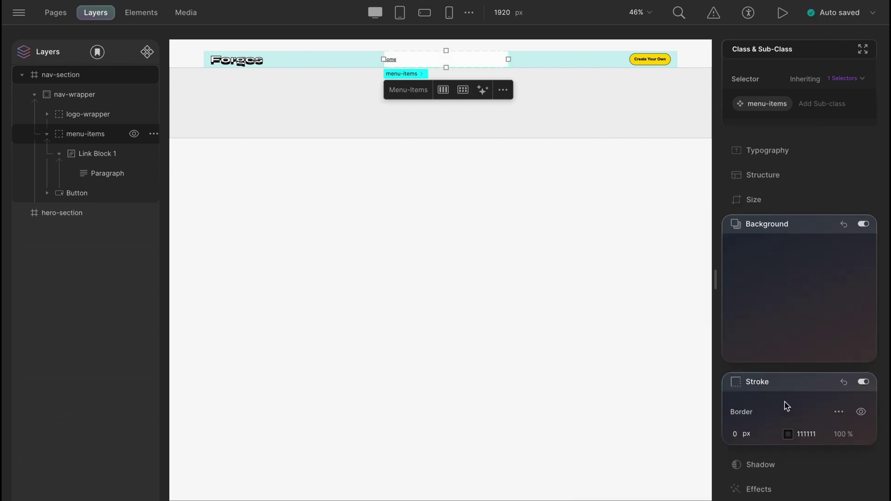
Add a black border to menu-items with a 29.5 px corner radius
left_click(736, 301)
left_click(788, 301)
left_click(576, 324)
left_click(843, 326)
type("25.5")
key("Return")
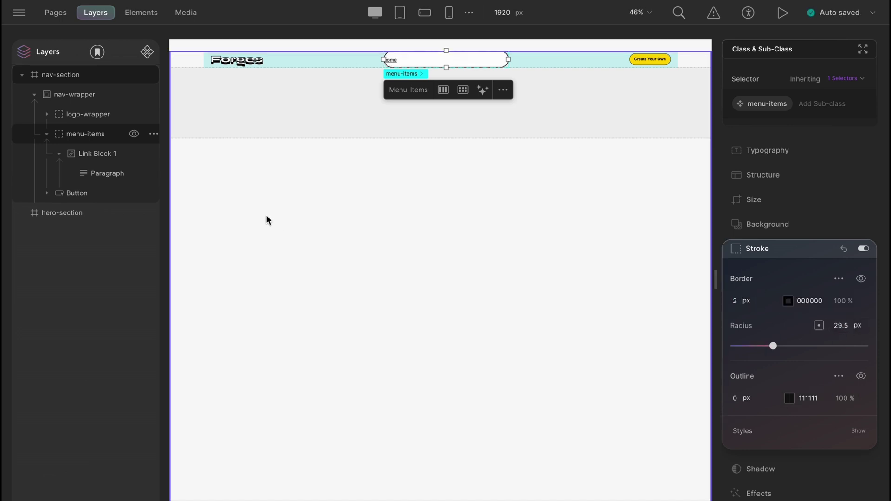
Add the Inter Google font to the site and apply it to Link Block 1's text
left_click(103, 158)
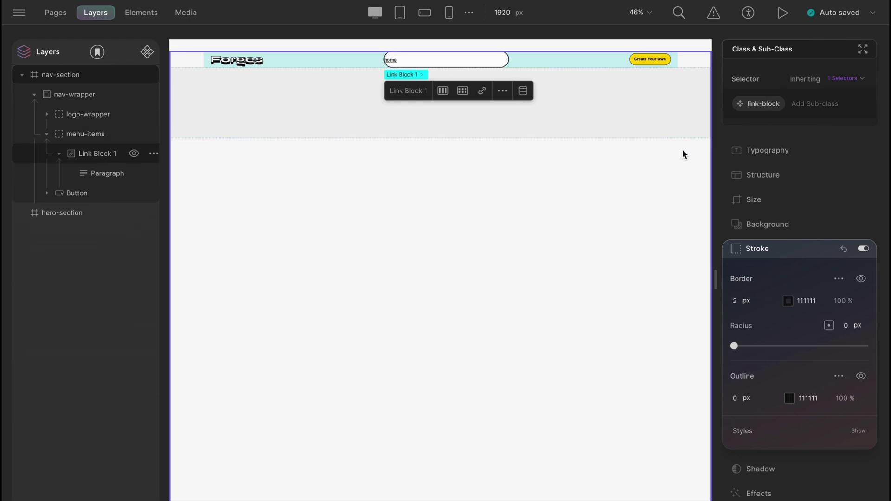
left_click(767, 152)
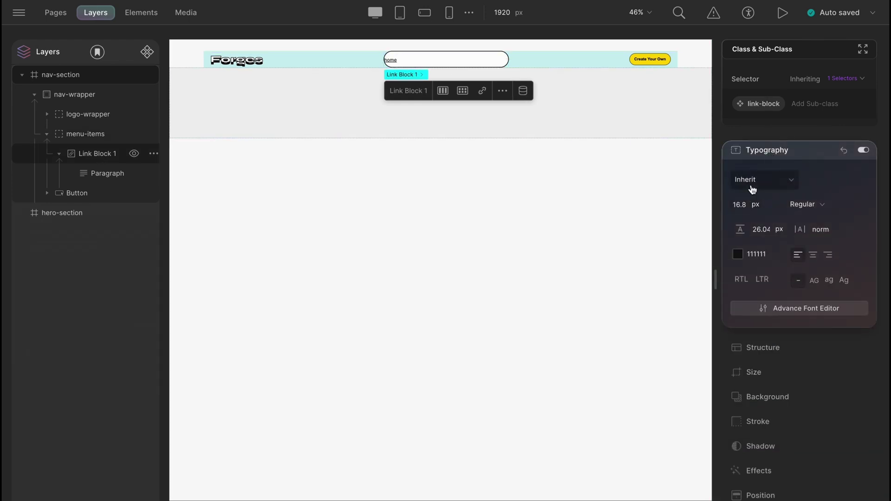
left_click(748, 185)
left_click(758, 242)
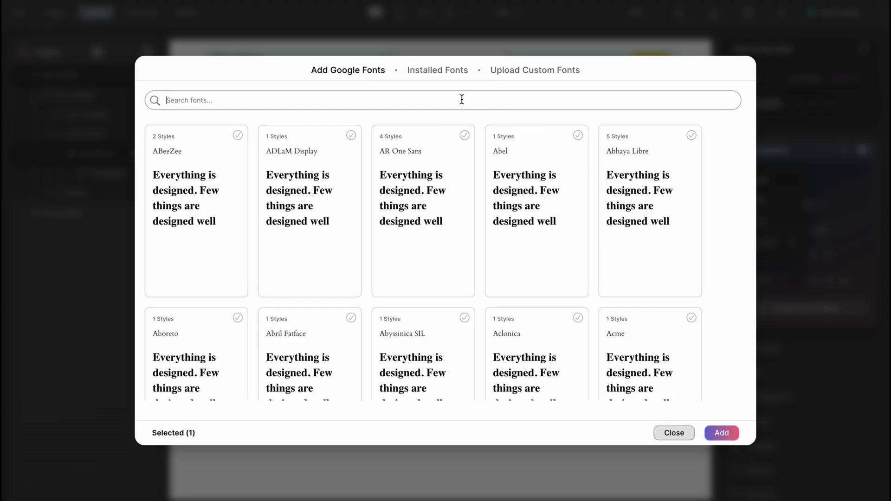
type("inter")
left_click(195, 204)
left_click(721, 432)
left_click(660, 432)
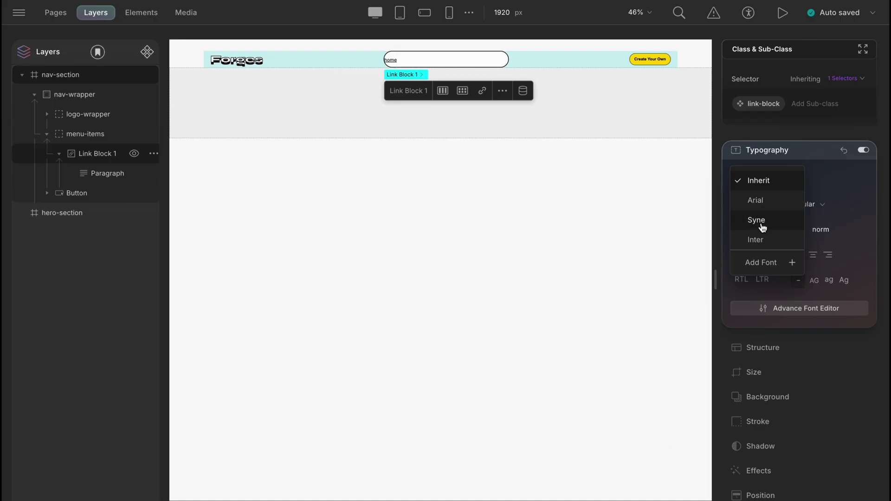
left_click(742, 236)
Set the link text to 16 px, 24 px line height, 1.28 letter spacing, centred, no underline
type("14")
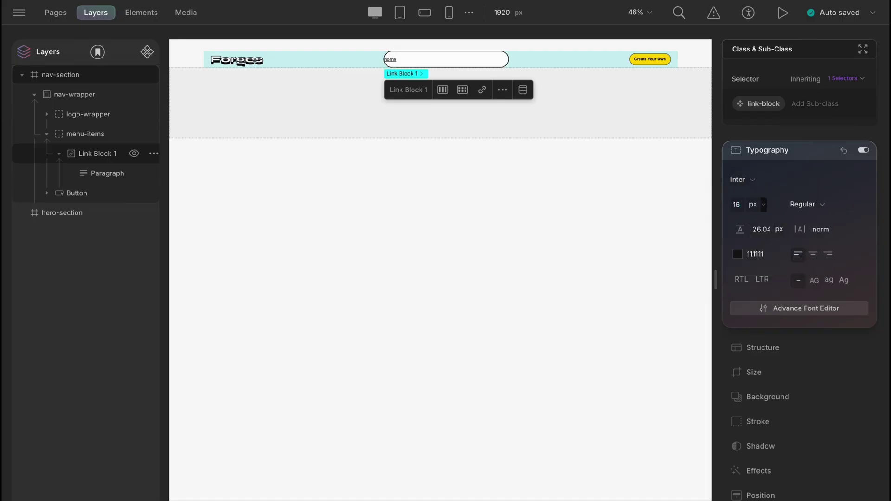
key("Return")
left_click(758, 229)
type("24")
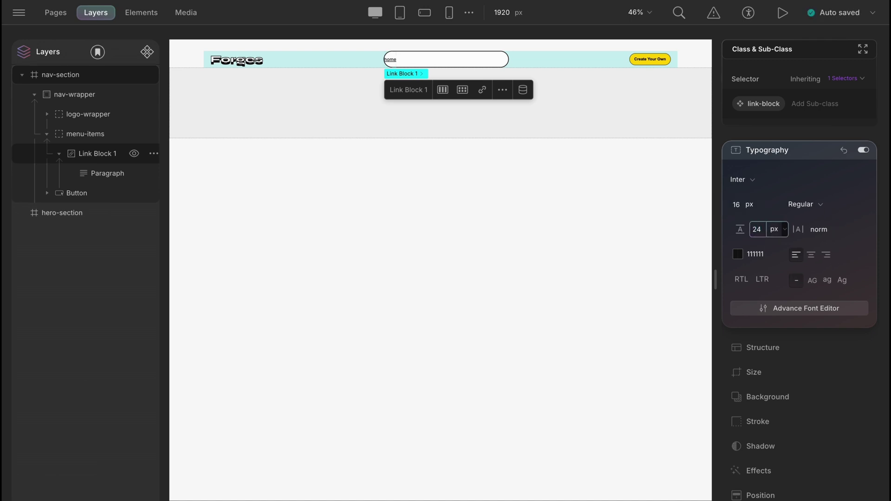
key("Return")
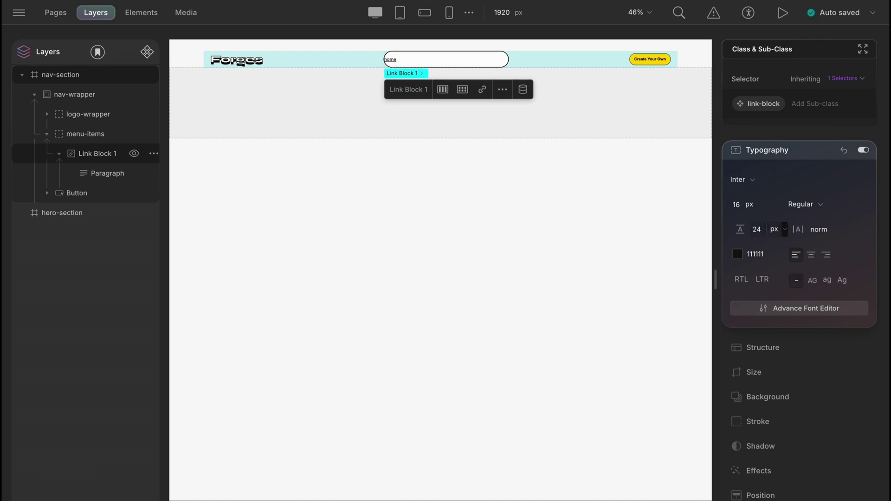
left_click(818, 229)
type("1.28")
key("Return")
left_click(811, 255)
left_click(817, 309)
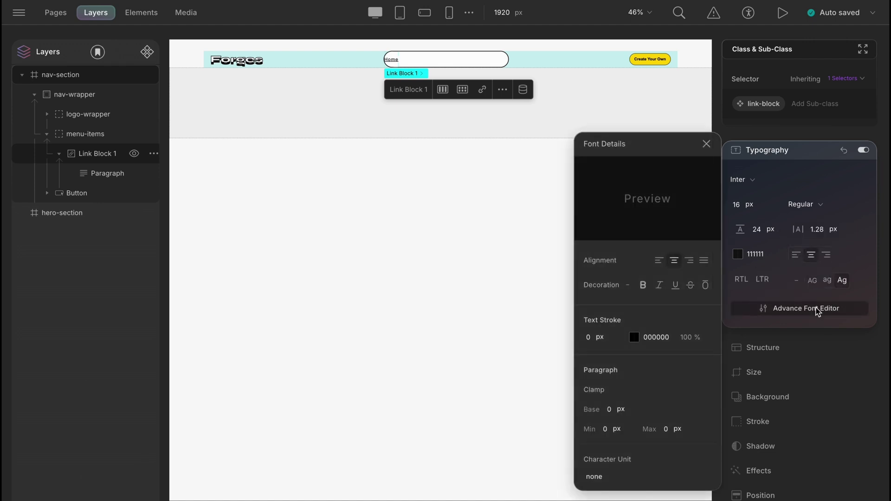
left_click(629, 285)
Underline the link-block text only in its Hover state, leaving the normal state unchanged
left_click(862, 52)
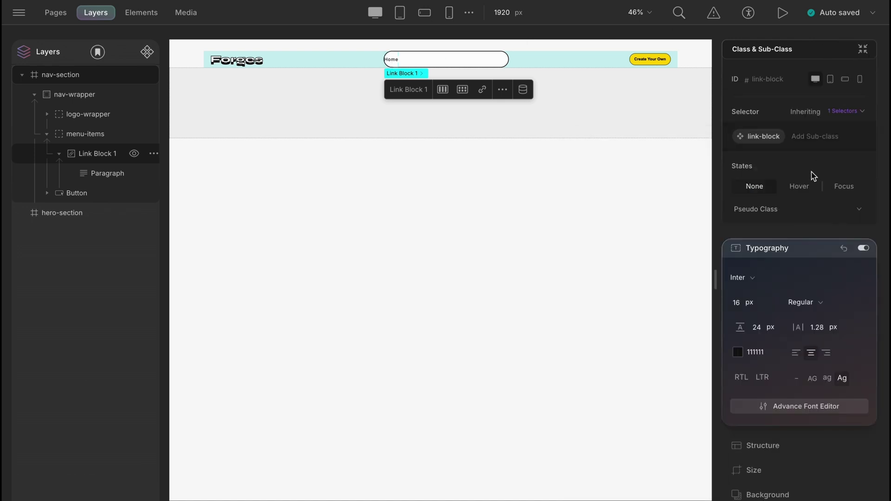
left_click(806, 187)
left_click(807, 407)
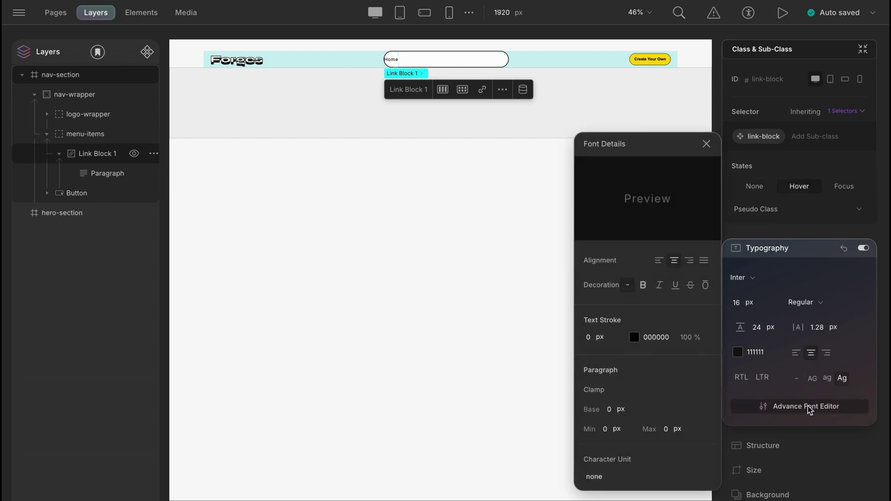
left_click(675, 285)
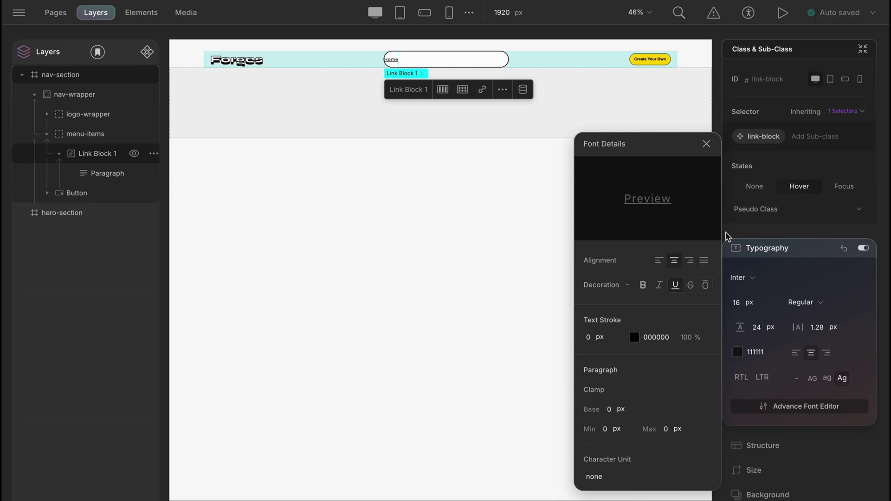
left_click(754, 190)
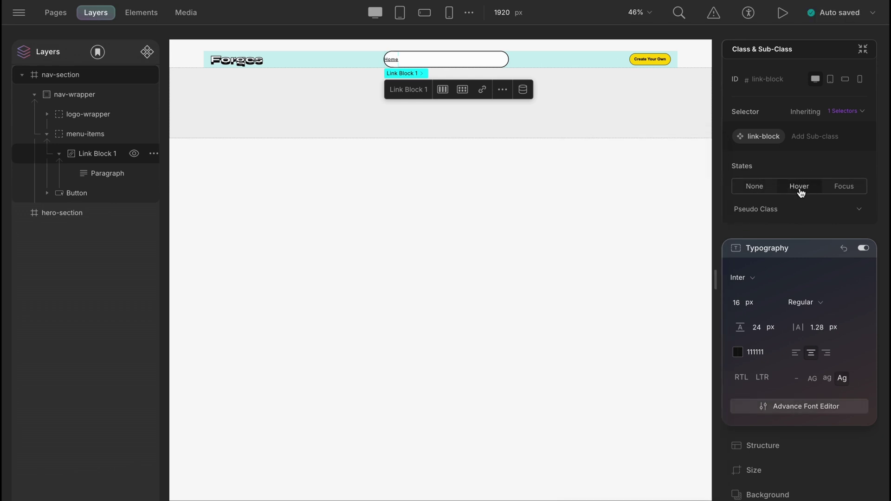
left_click(756, 193)
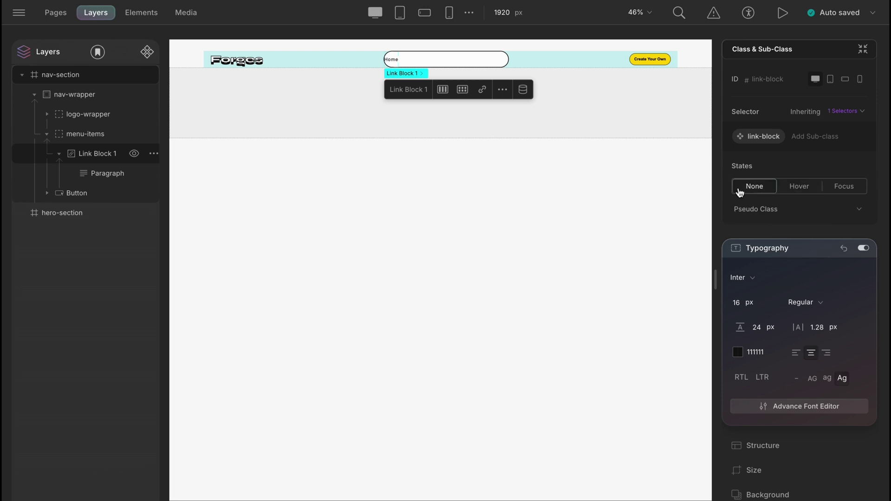
Paste copies of the link block into menu-items and name them Link Block 3 and Link Block 4
left_click(99, 134)
key("ctrl+v")
key("ctrl+v")
key("ctrl+v")
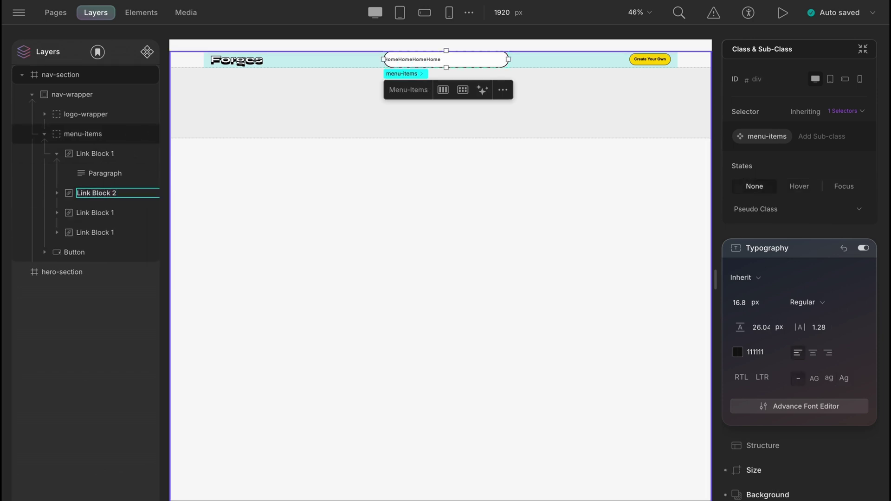
double_click(95, 212)
left_click(152, 232)
left_click(175, 237)
type("Link Block 4")
key("Return")
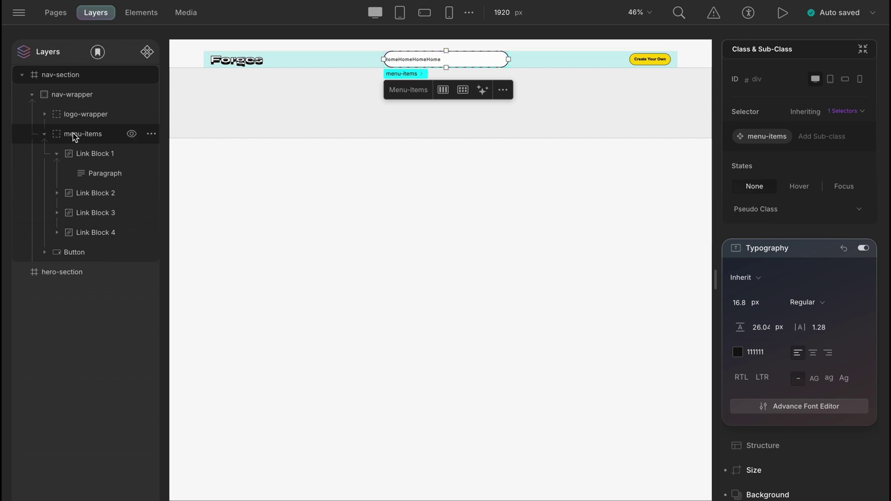
Lay menu-items out as a horizontally centred flex row with a 40 px gap
left_click(770, 445)
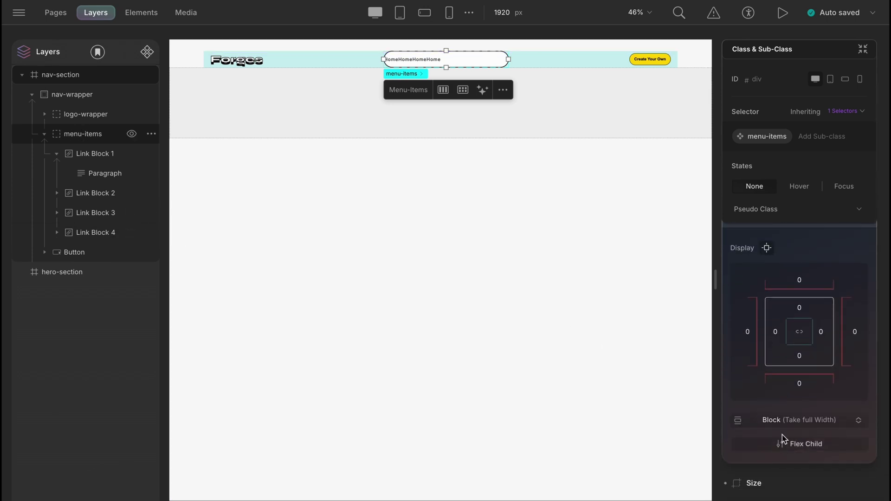
left_click(784, 426)
left_click(785, 455)
scroll(805, 418, "down", 5)
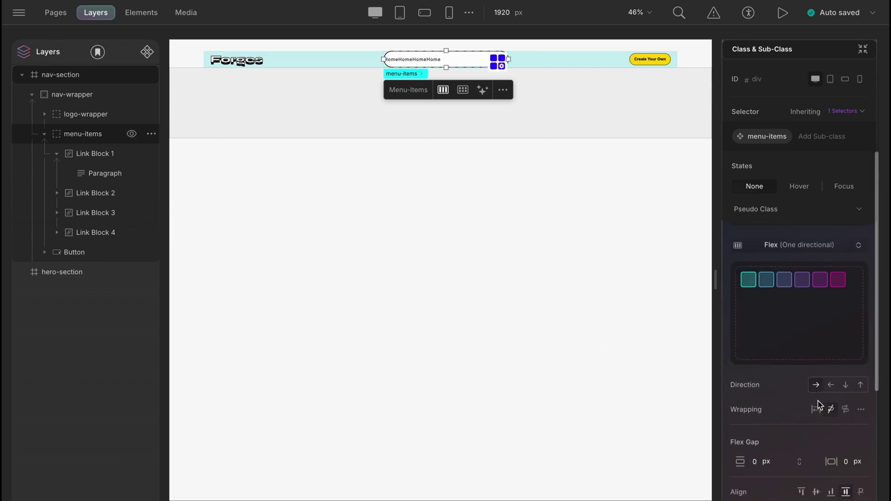
left_click(817, 440)
left_click(845, 383)
type("40")
key("Return")
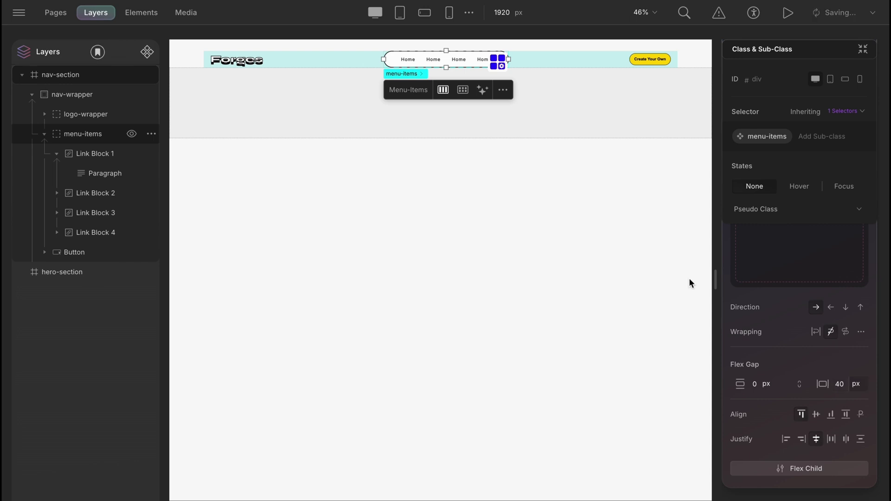
Relabel the second, third and fourth nav links About, Pages and Service
double_click(432, 60)
type("About")
left_click(460, 60)
type("pePages")
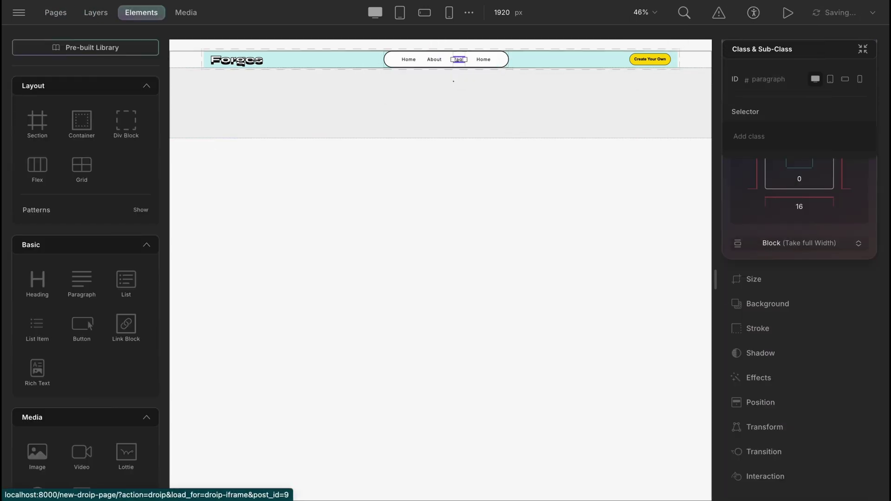
double_click(481, 59)
type("Service")
left_click(448, 194)
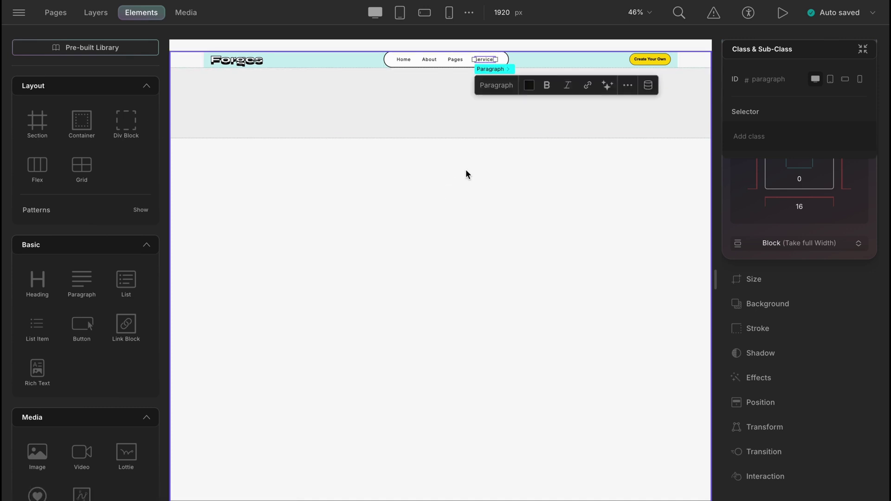
left_click(103, 14)
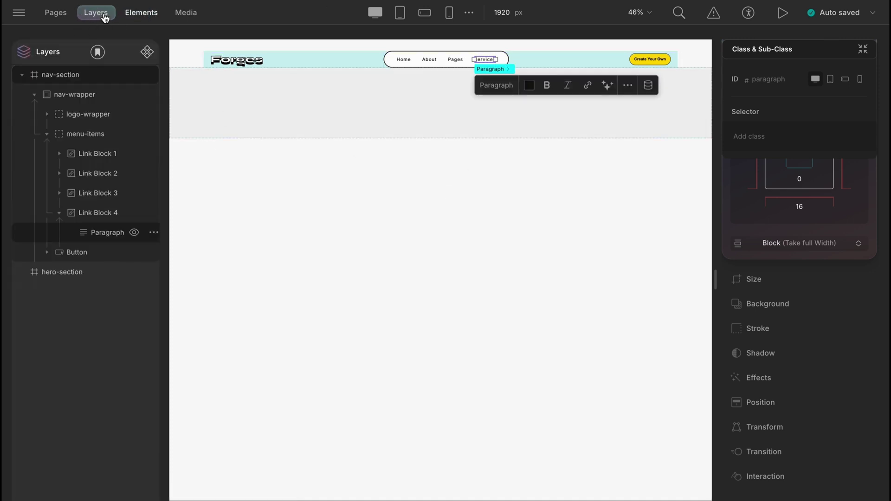
Detach droip-button from the Create Your Own button and give it a new button class
left_click(103, 255)
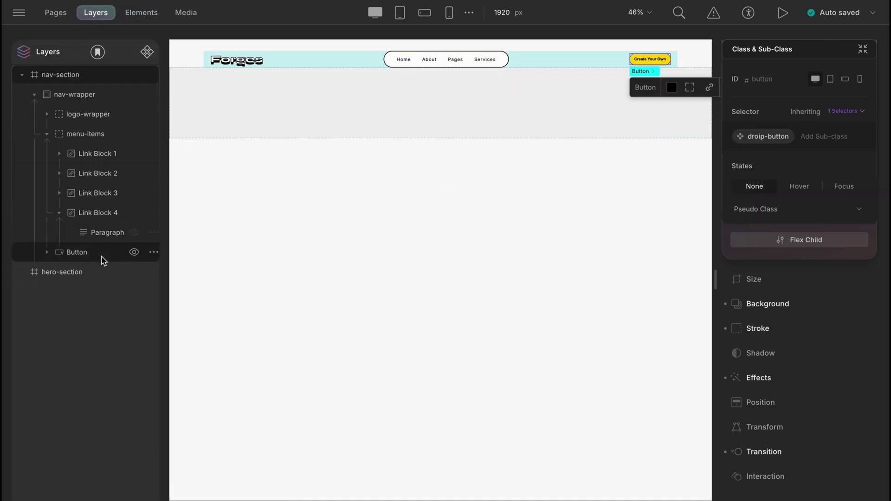
left_click(790, 136)
left_click(816, 184)
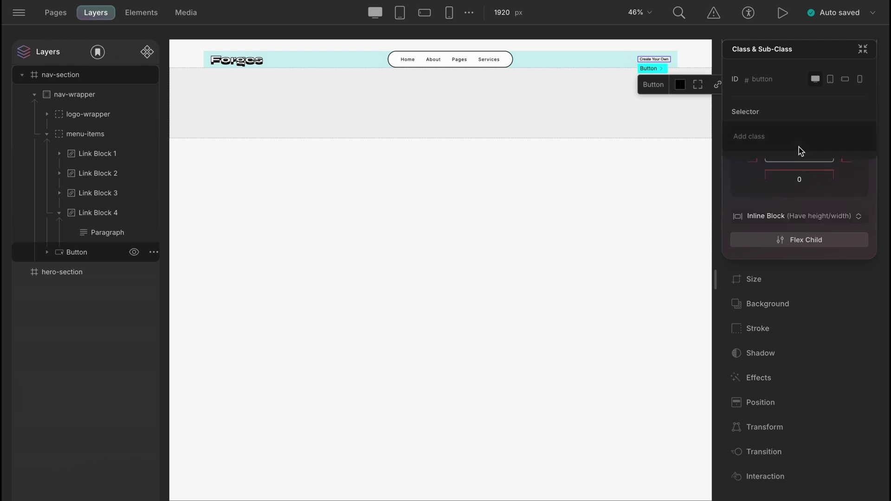
type("button")
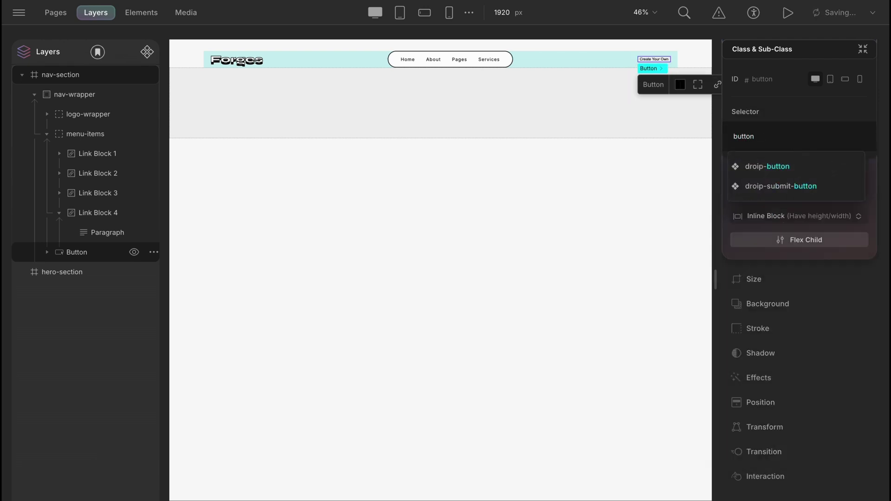
key("Return")
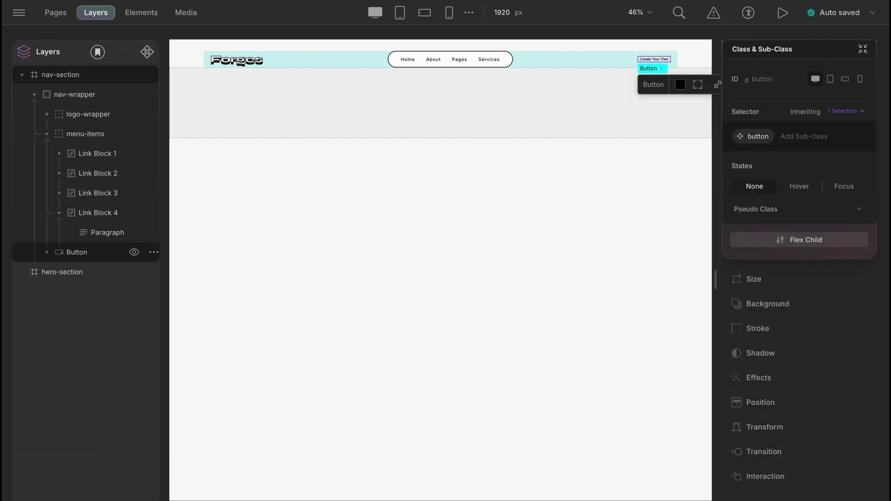
Set the button padding to 14 px vertical and 30 px horizontal
left_click(863, 49)
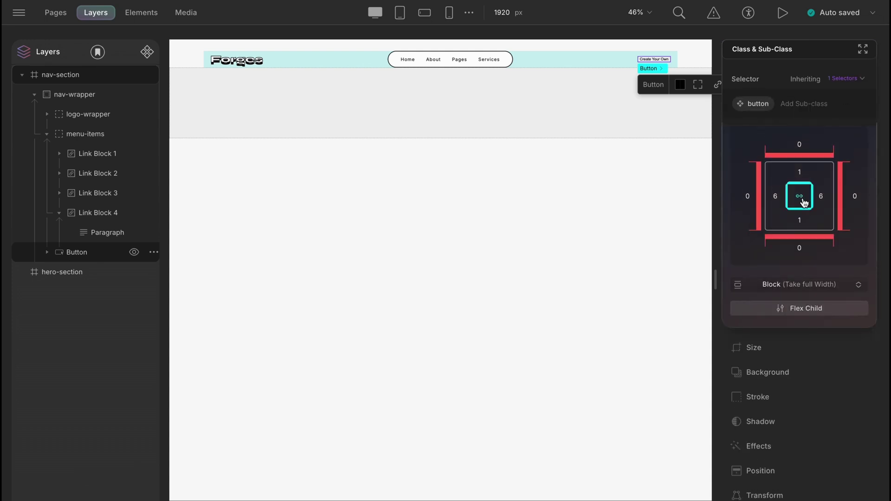
left_click(800, 174)
type("14")
key("Return")
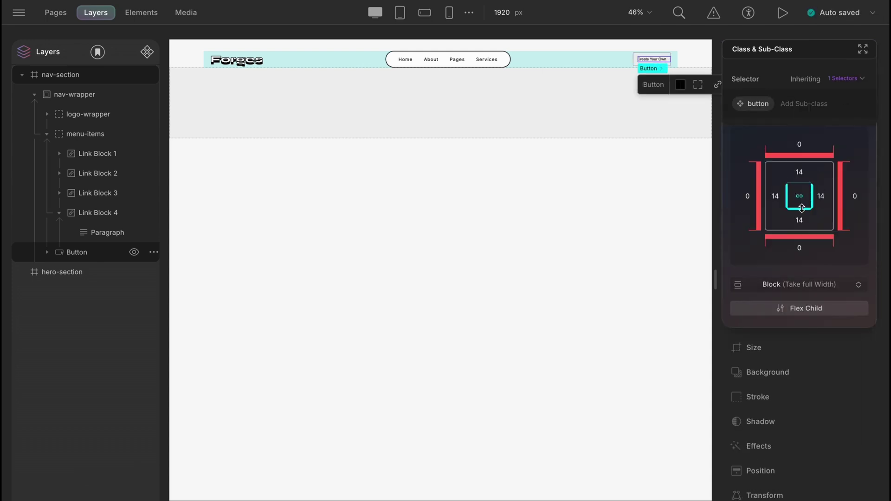
left_click(775, 196)
type("30")
key("Return")
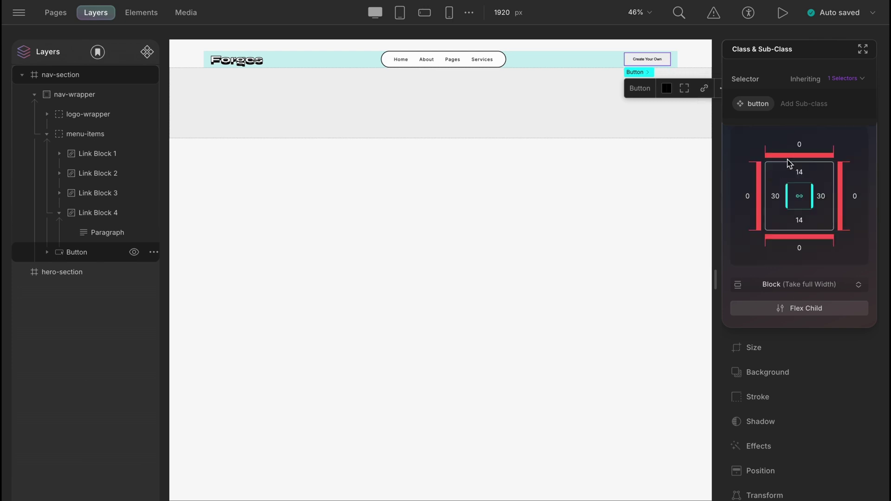
Fill the button with solid pink FF90E8
left_click(752, 371)
left_click(737, 262)
left_click(663, 360)
type("FF")
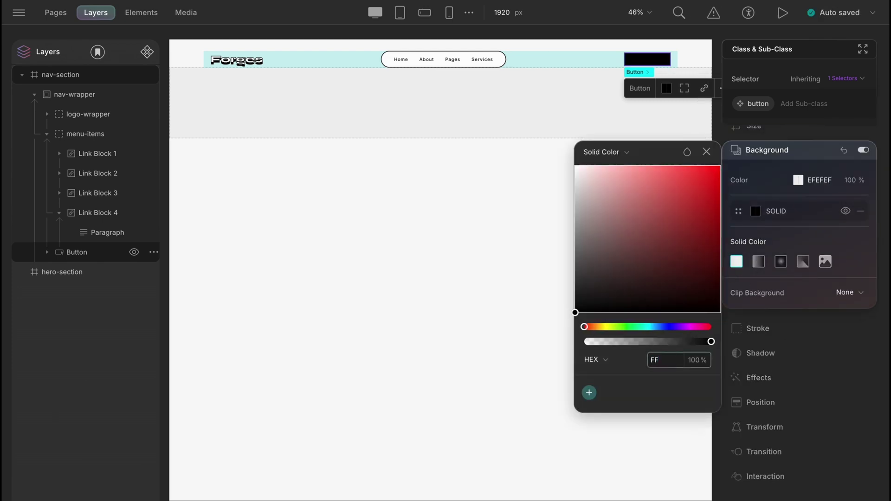
type("90E8")
key("Return")
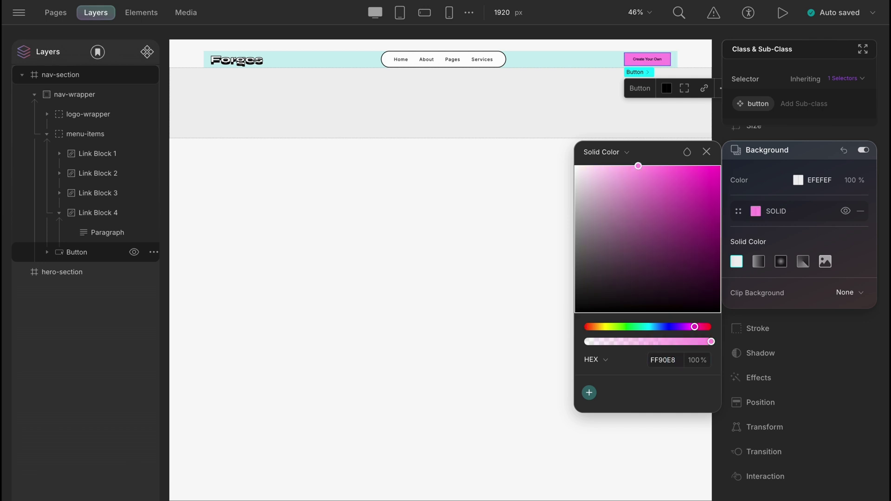
Give the button a black 2 px border, 32 px corner radius and an outer shadow
left_click(752, 331)
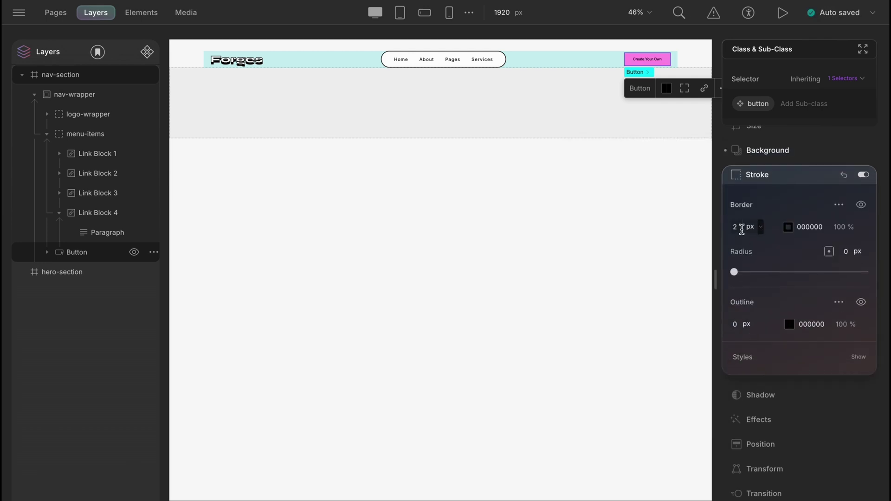
left_click(789, 228)
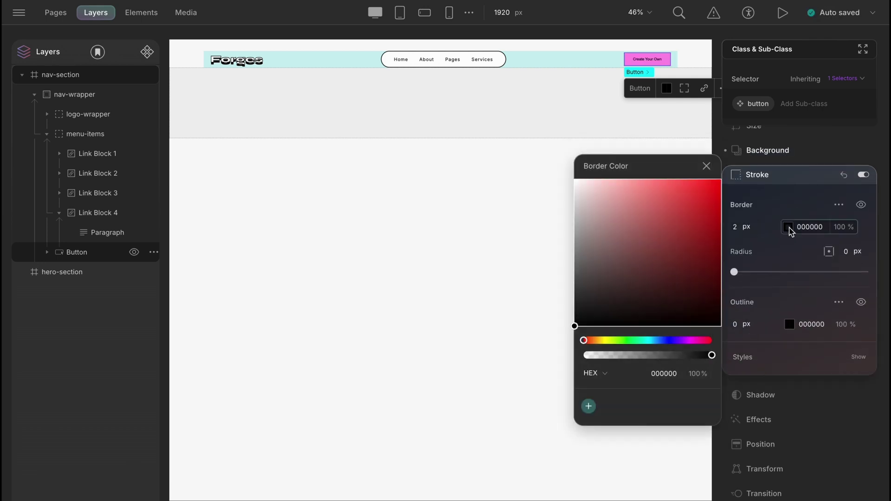
left_click(845, 252)
type("32")
key("Return")
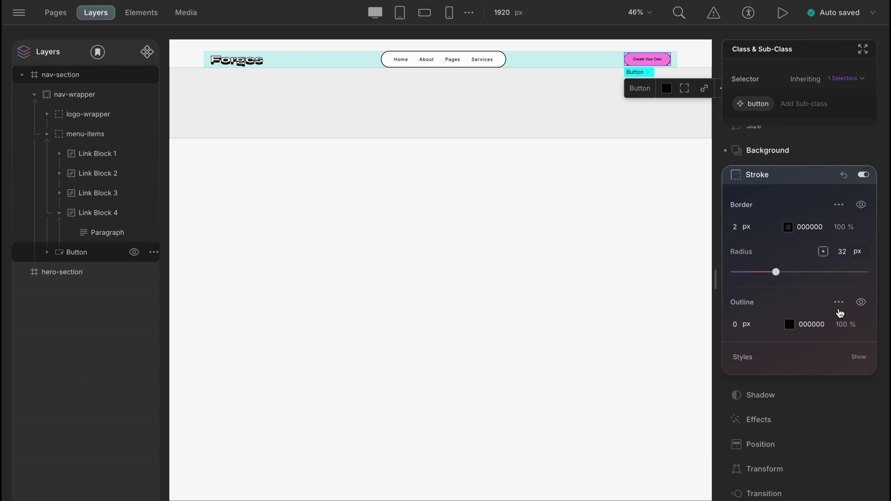
left_click(797, 395)
left_click(769, 283)
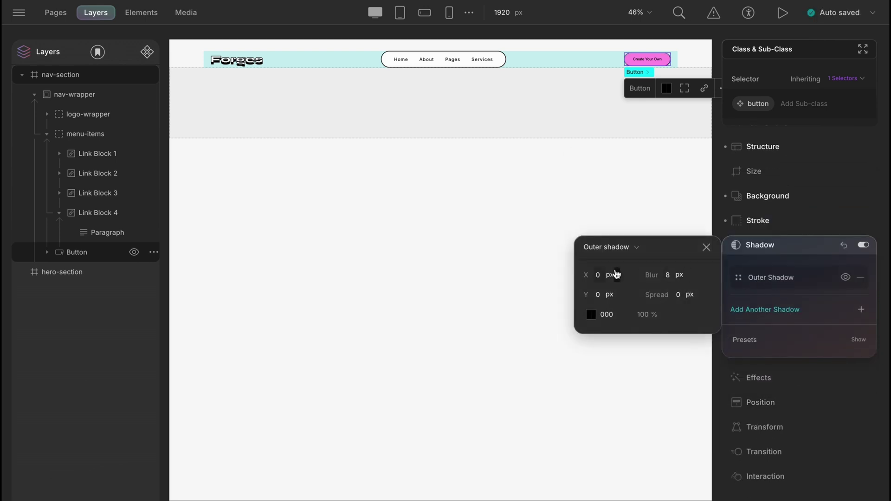
left_click(600, 274)
Set the shadow's X and Y offsets to 2 px and relabel the button 'contact us'
type("2")
left_click(599, 294)
type("2")
left_click(668, 275)
double_click(654, 59)
type("contact us")
Style the label in Inter 18 px Semi Bold with 24 px line height, capitalized
left_click(773, 149)
left_click(753, 180)
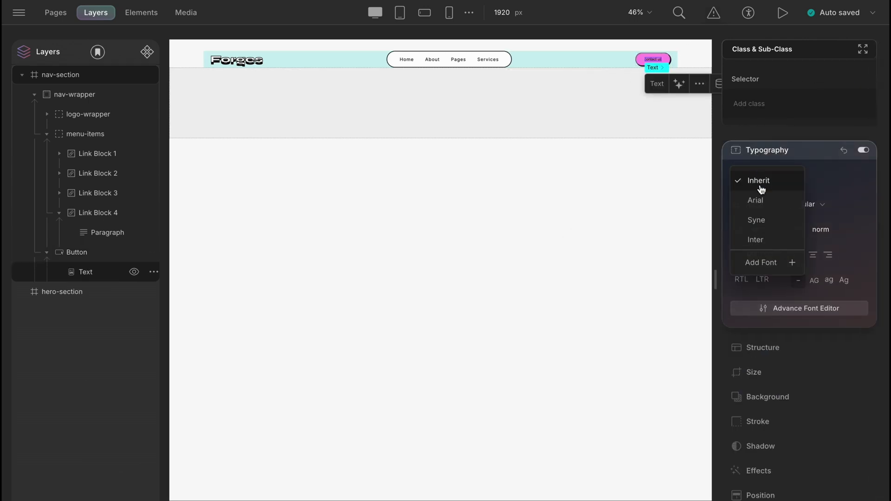
left_click(765, 238)
left_click(742, 205)
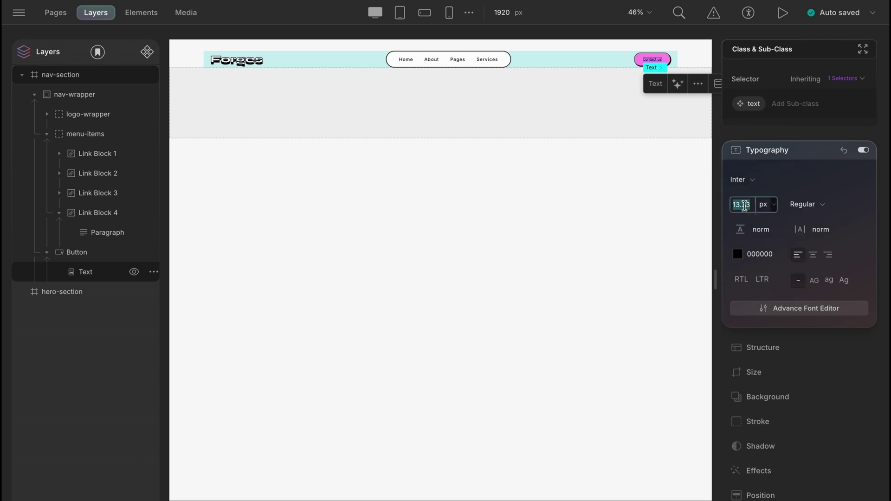
type("18")
left_click(764, 228)
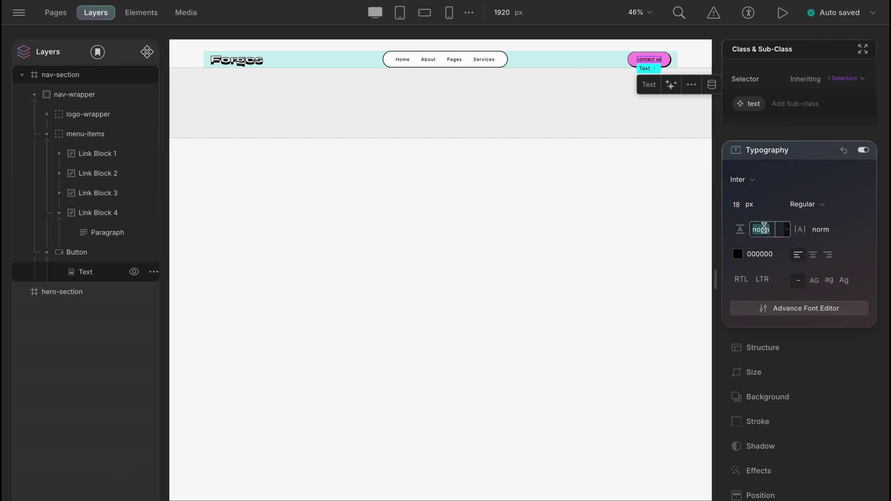
type("24")
key("Return")
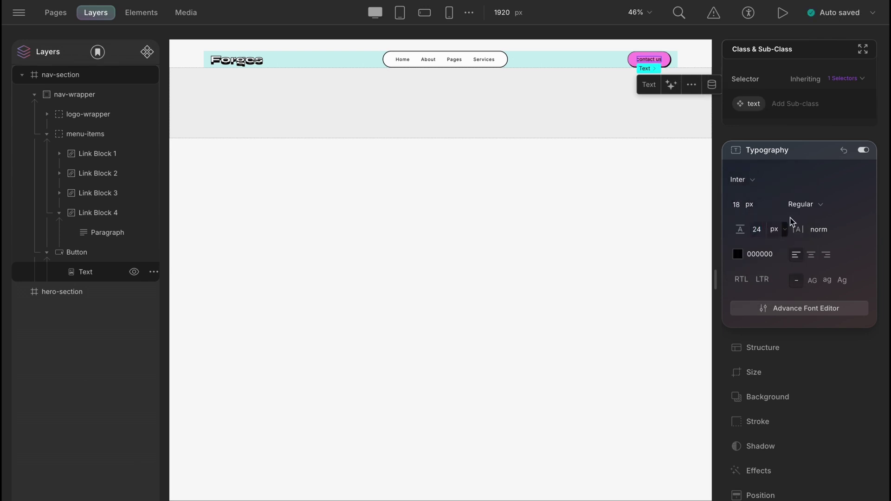
left_click(802, 206)
left_click(823, 244)
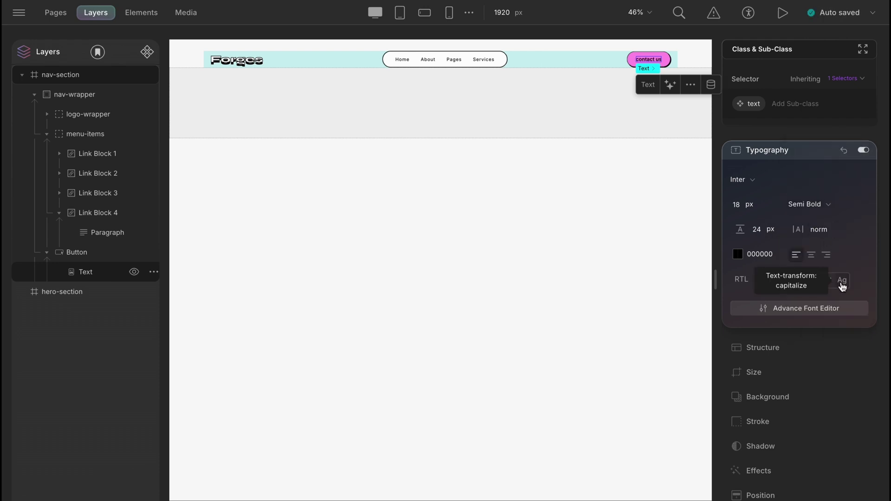
left_click(842, 281)
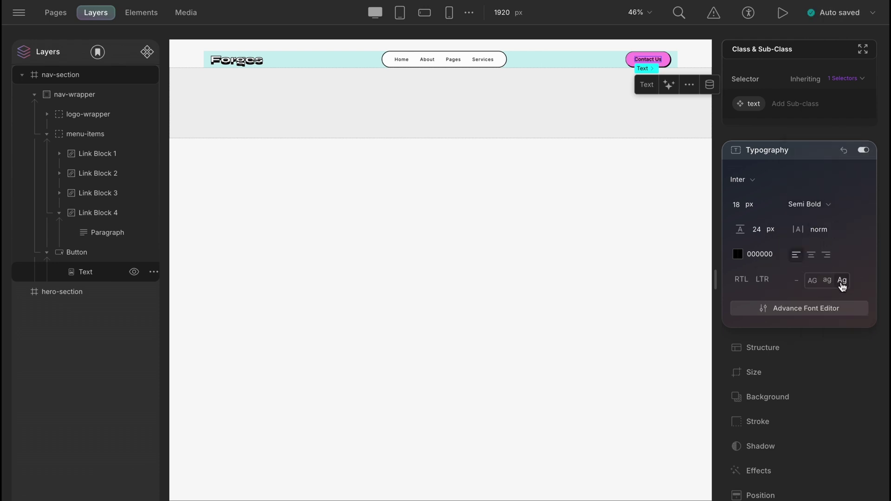
Give the hero-section a 400 px height and a dark teal 10627B background
left_click(616, 220)
left_click(22, 75)
left_click(49, 95)
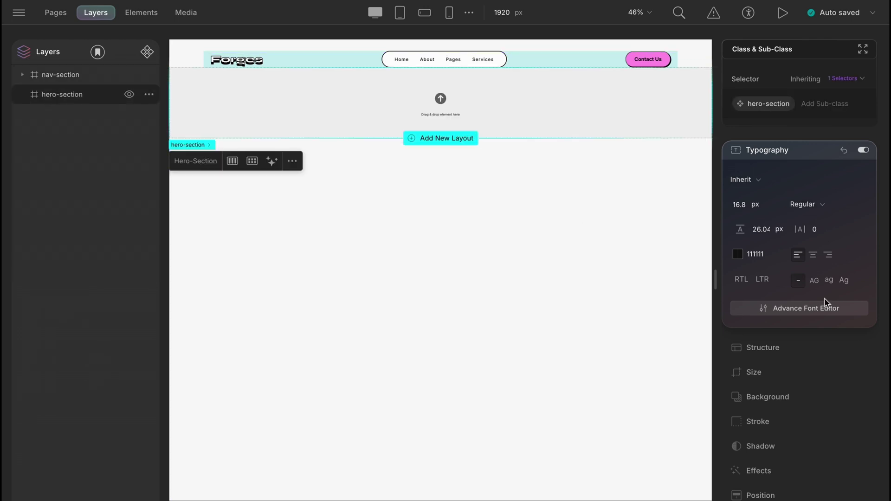
left_click(789, 373)
left_click(834, 230)
type("400")
key("Return")
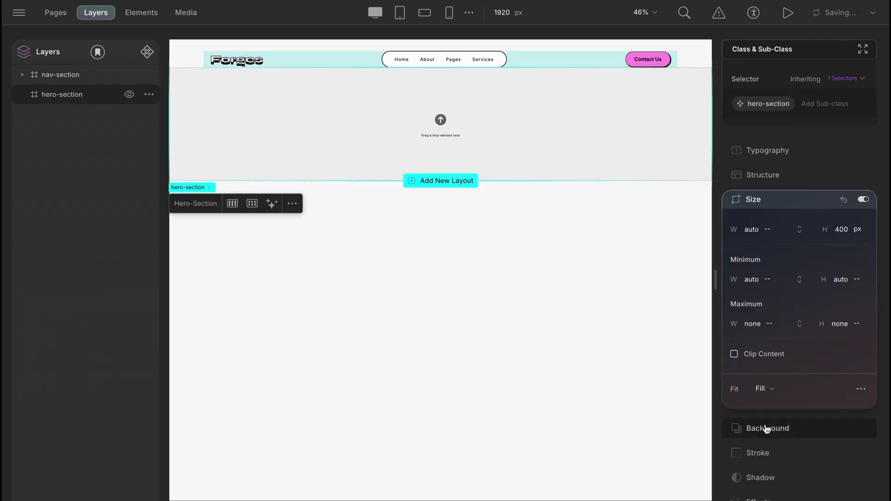
left_click(766, 428)
left_click(665, 433)
type("106")
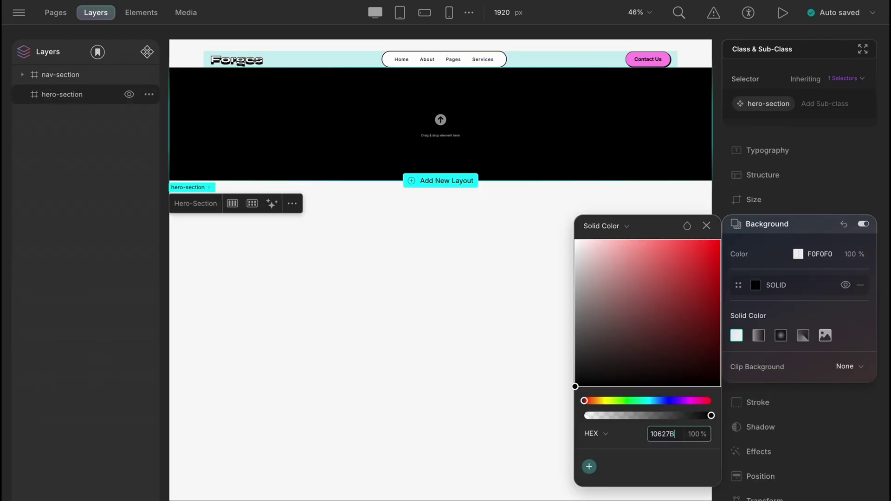
type("27B")
key("Return")
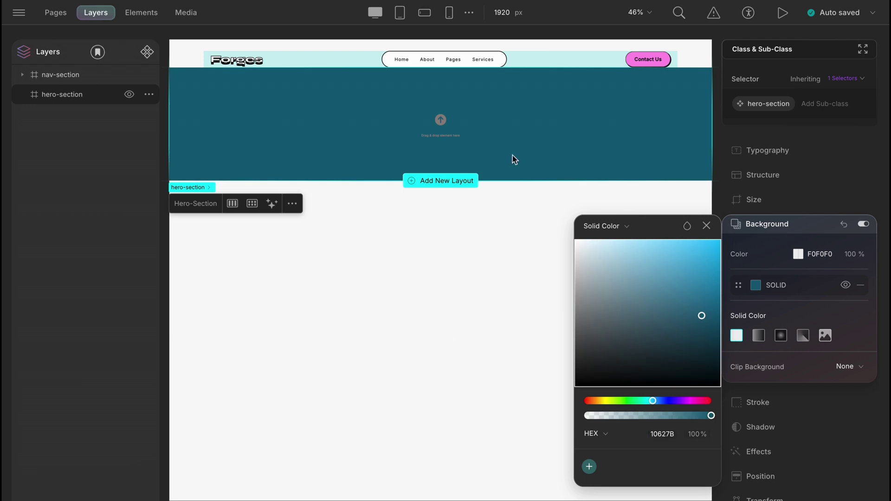
left_click(559, 104)
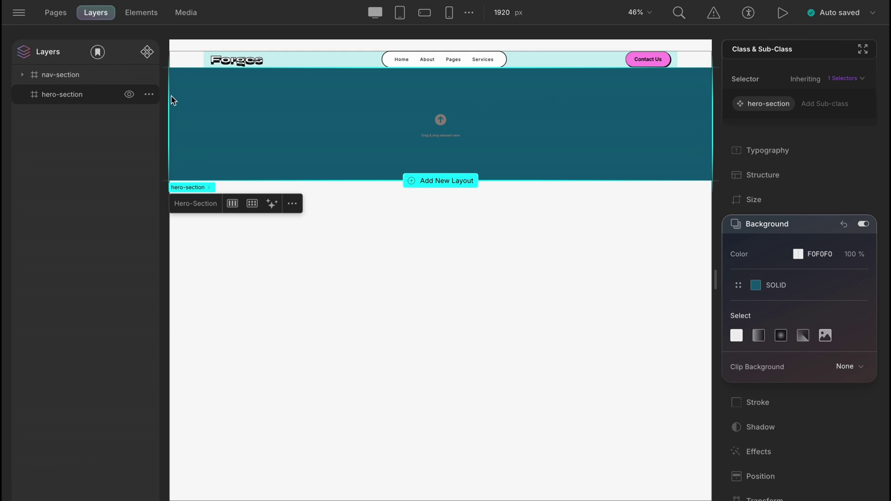
Make the nav-section absolute with left and right offsets in percent and z-index 16
left_click(88, 81)
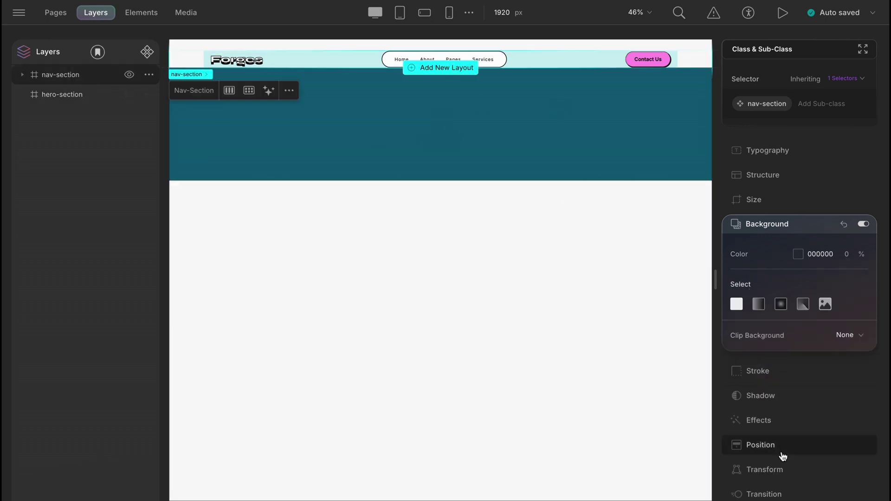
left_click(782, 443)
left_click(806, 287)
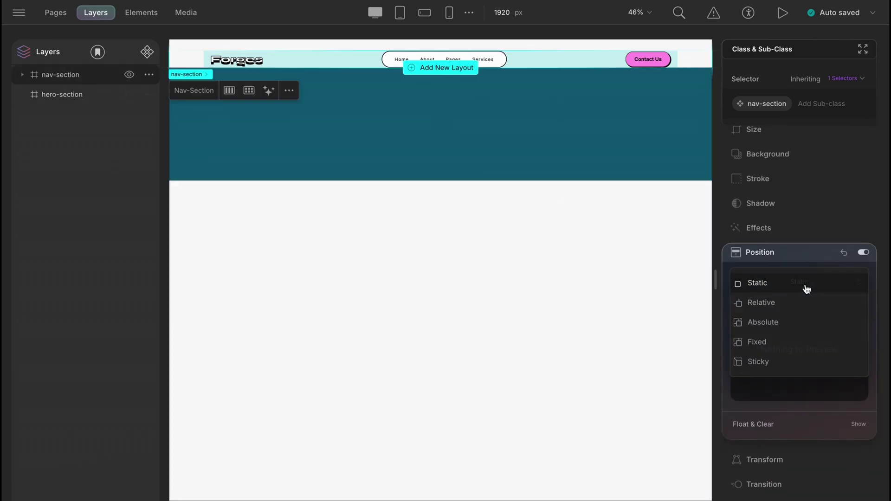
left_click(792, 324)
scroll(817, 420, "down", 3)
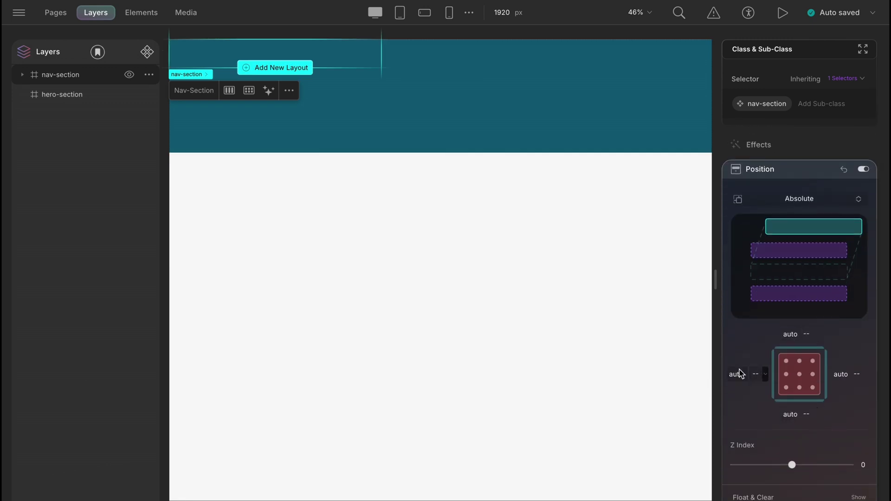
left_click(738, 374)
left_click(757, 378)
left_click(757, 363)
left_click(856, 381)
left_click(849, 356)
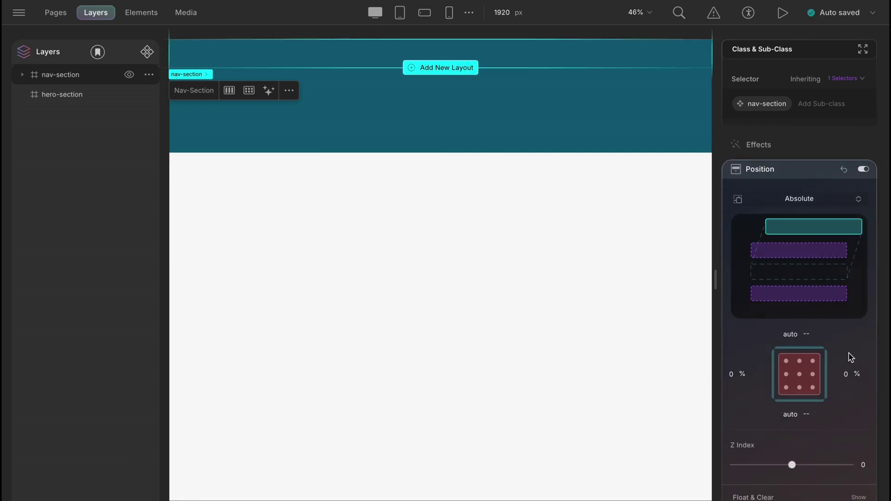
left_click(799, 465)
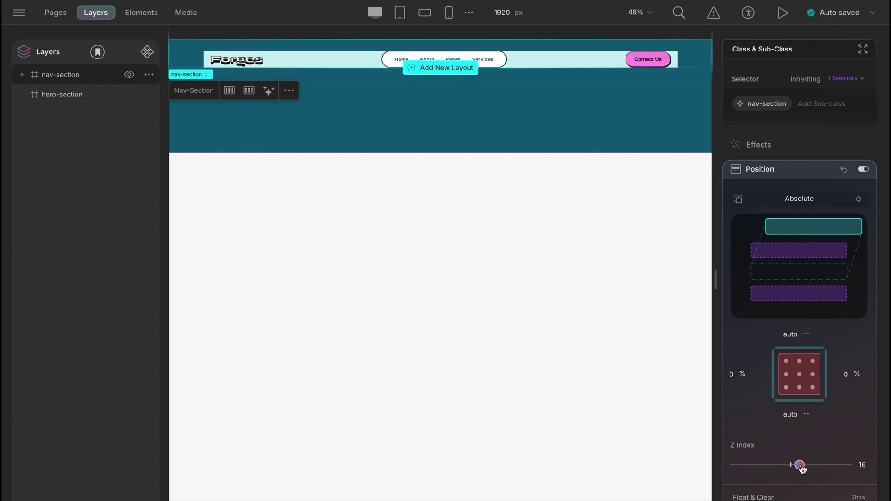
left_click(573, 137)
Check the Figma dropdown, then select Link Block 3 under nav-section > nav-wrapper > menu-items
key("Escape")
key("alt+Tab")
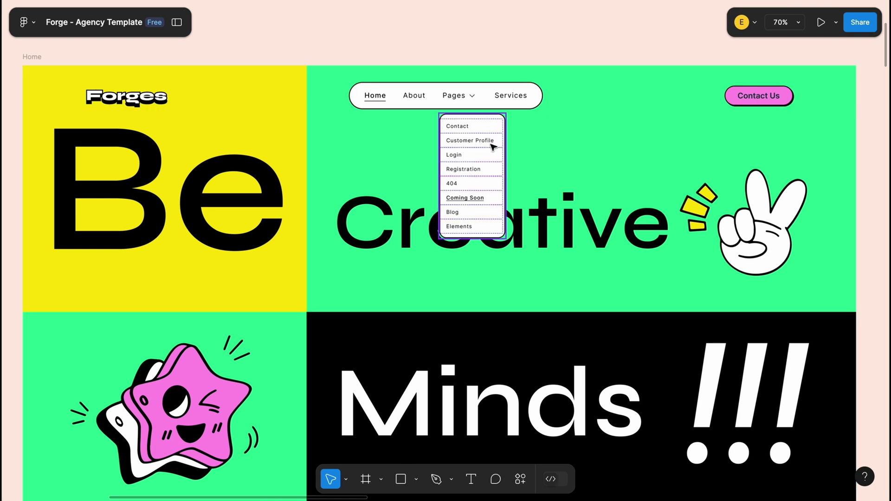
key("alt+Tab")
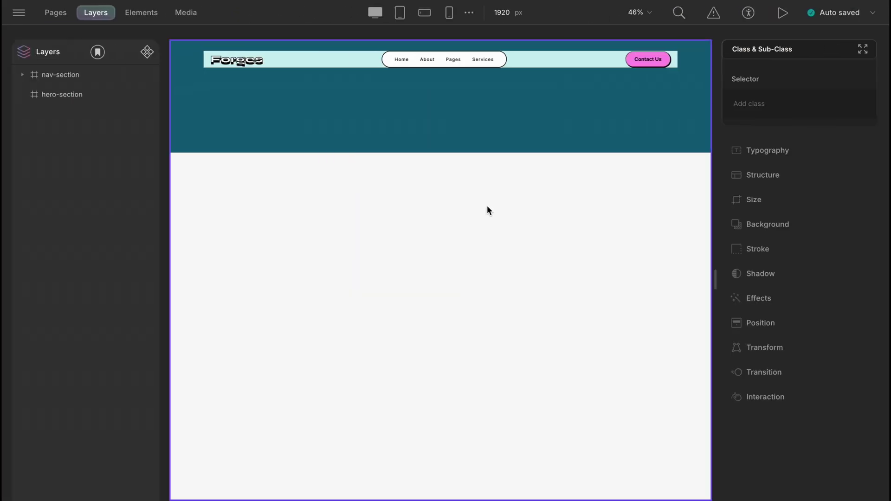
left_click(22, 74)
left_click(33, 95)
left_click(46, 134)
left_click(77, 195)
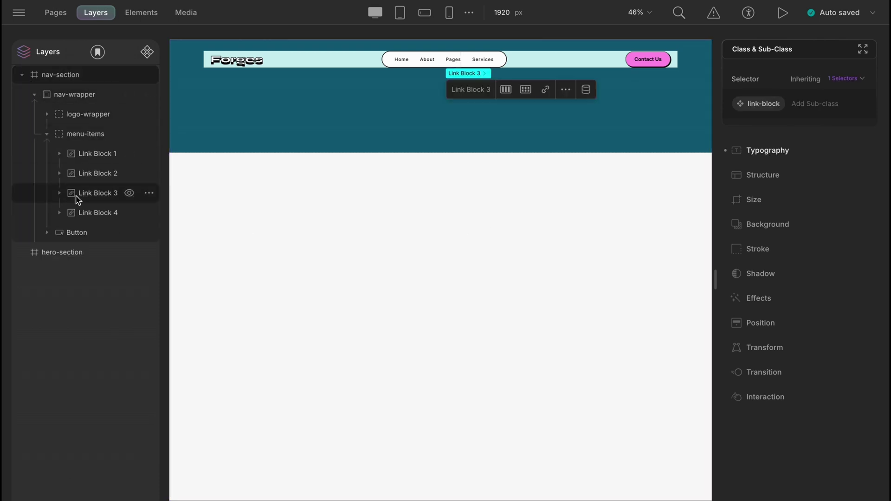
Rename Link Block 3's class to 'link-block dup'
left_click(762, 103)
left_click(807, 111)
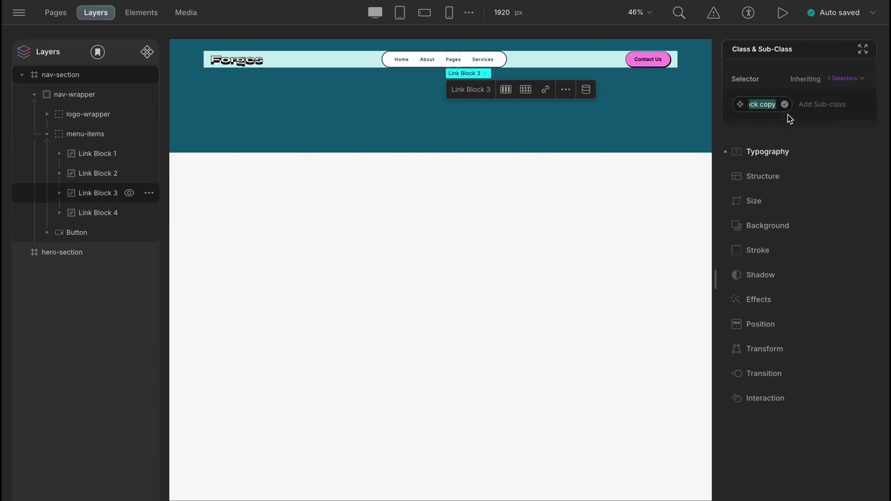
key("End")
type("d")
key("Return")
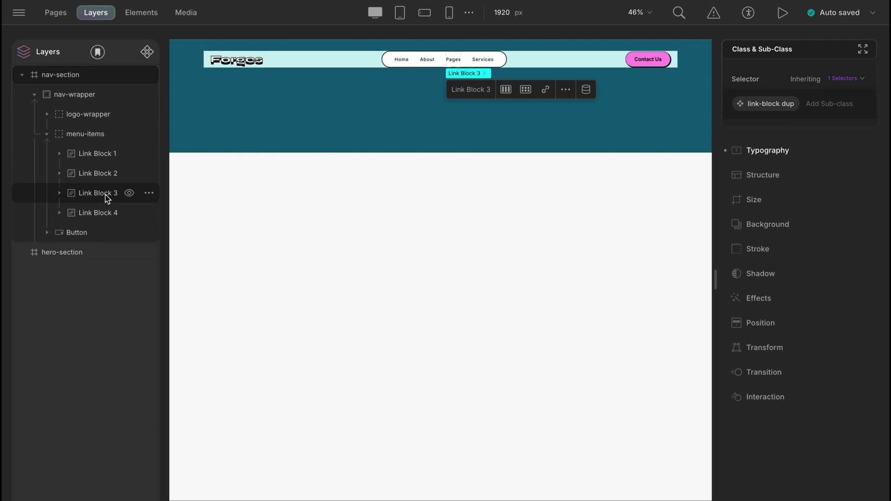
Add a Div Block and an SVG element inside Link Block 3
left_click(137, 14)
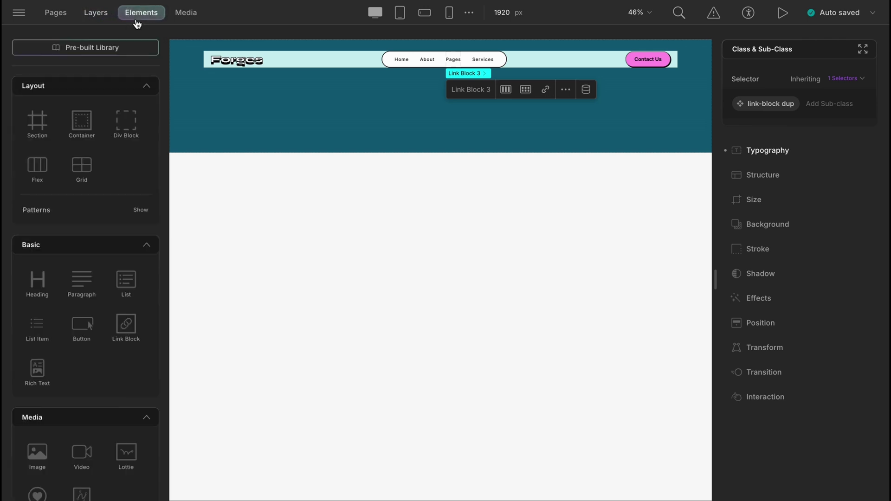
scroll(61, 376, "down", 10)
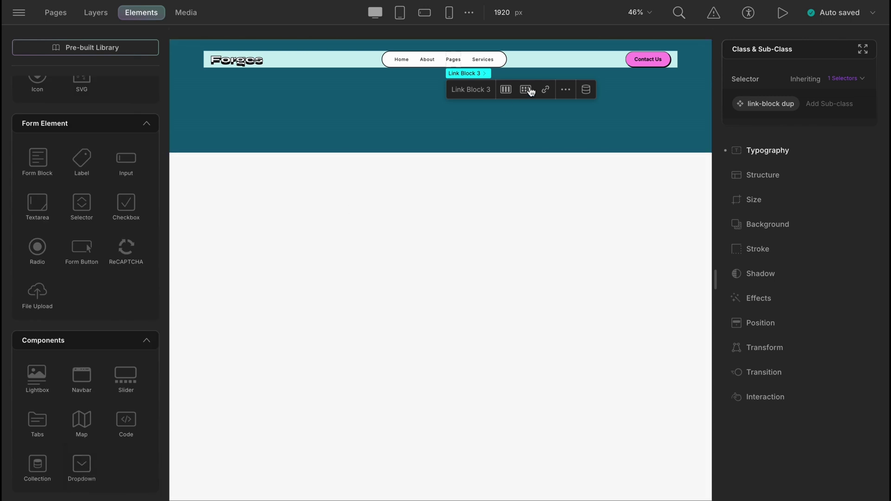
left_click(103, 14)
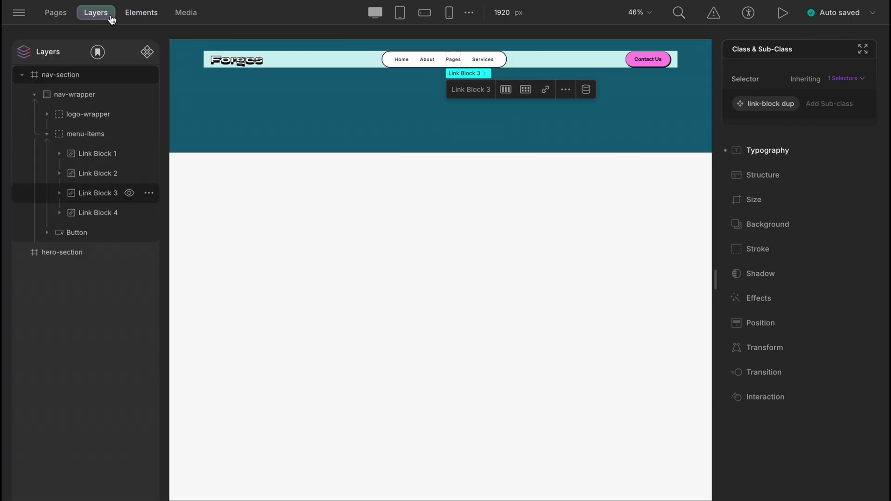
left_click(60, 198)
left_click(144, 14)
left_click(126, 122)
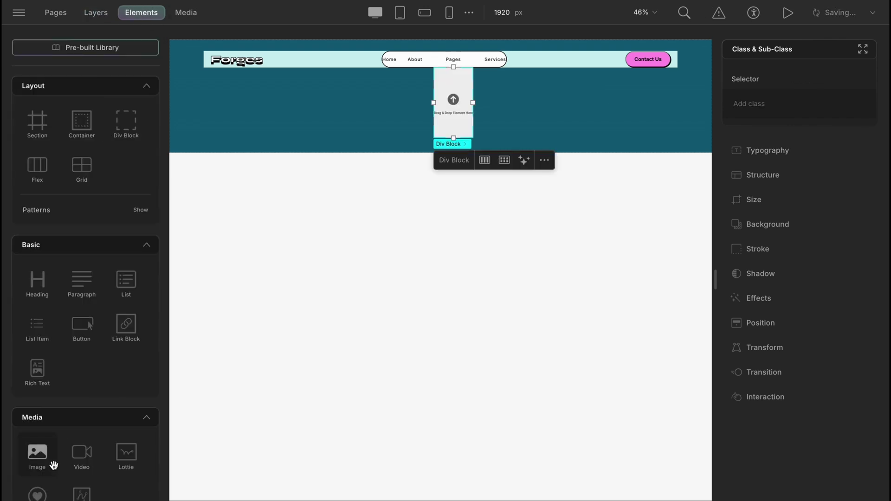
scroll(35, 457, "down", 1)
left_click(80, 446)
Move the Paragraph into the new Div Block, naming the layers content and trigger
left_click(98, 15)
mouse_move(107, 213)
left_mouse_down()
mouse_move(110, 238)
mouse_move(113, 222)
mouse_move(115, 232)
mouse_move(100, 210)
left_mouse_up()
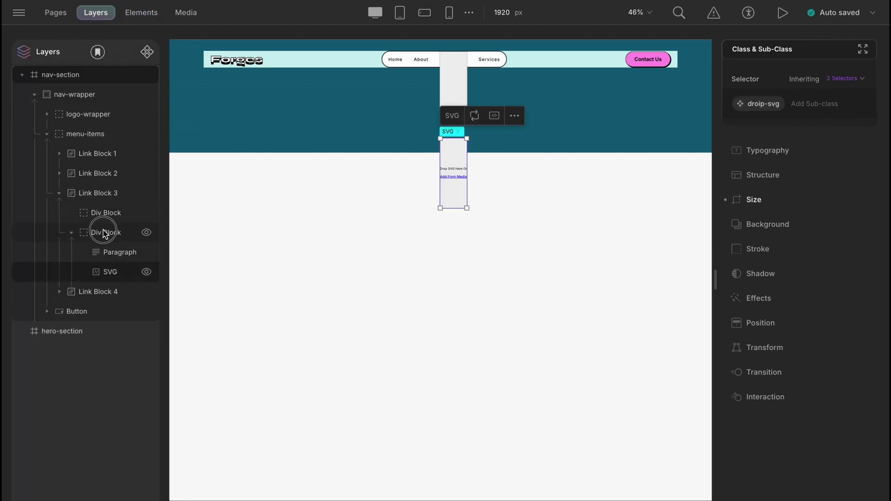
type("content")
key("Return")
double_click(89, 273)
type("trigger")
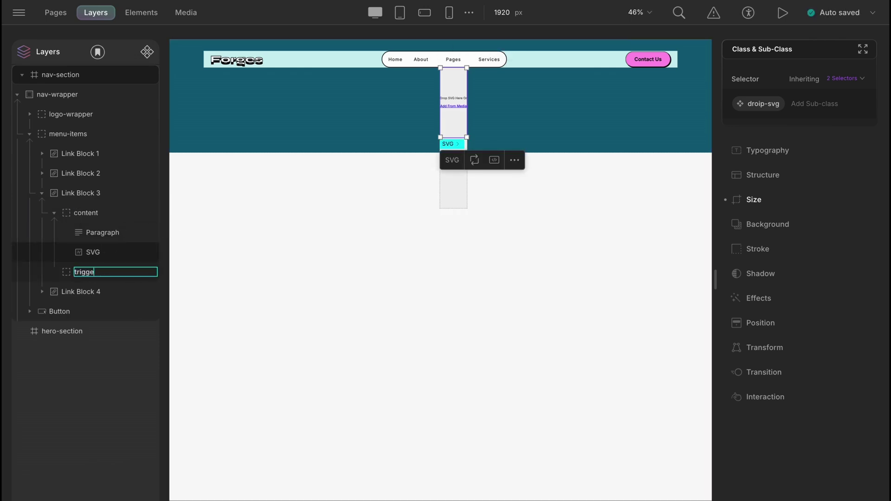
key("Return")
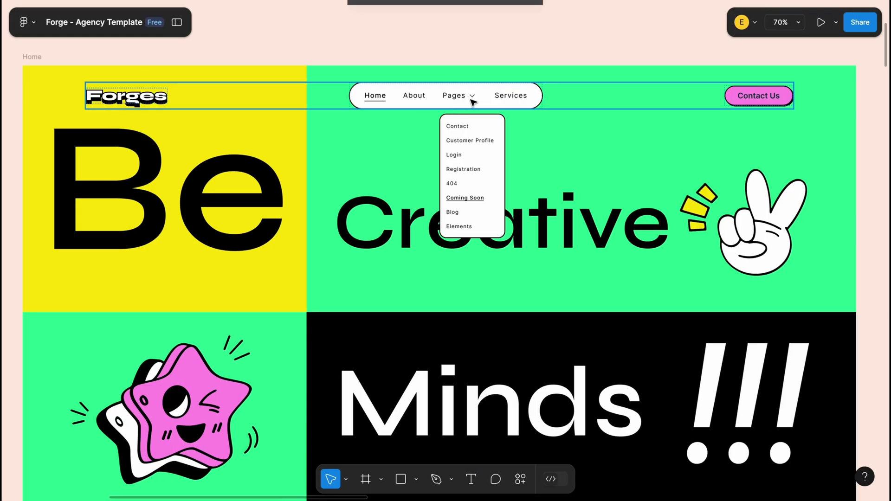
Copy the Figma chevron beside Pages as SVG and paste it into the SVG element
left_click(471, 96)
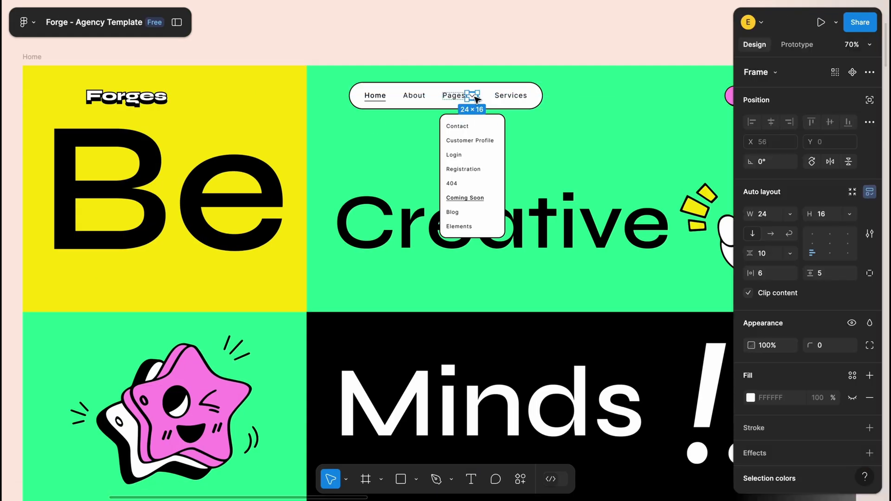
right_click(472, 96)
mouse_move(522, 98)
left_click(633, 114)
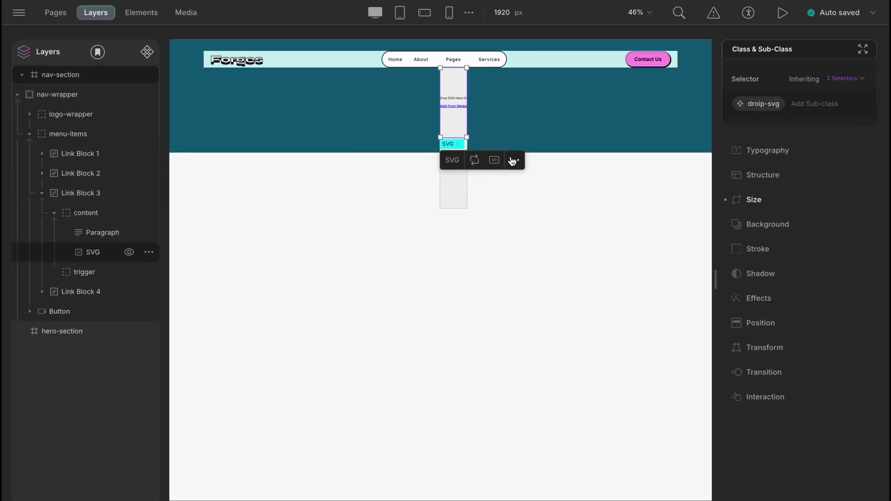
left_click(493, 159)
key("ctrl+v")
left_click(592, 343)
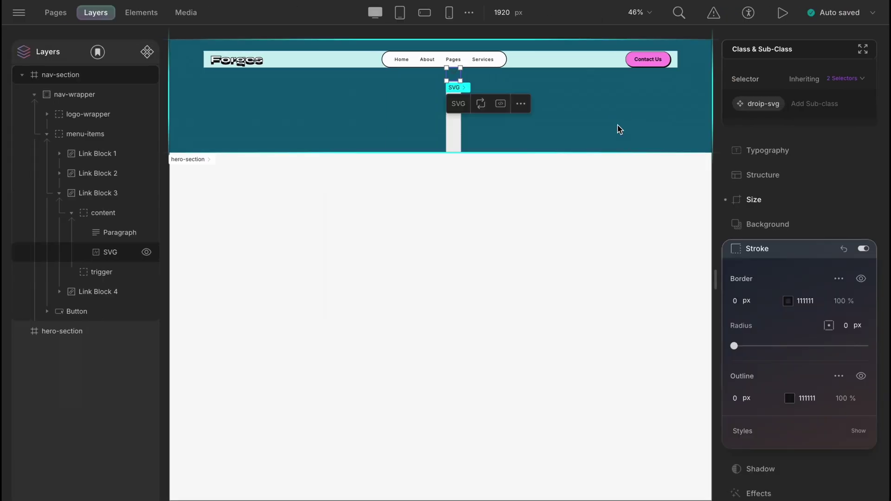
Add a trigger class to the trigger layer and begin editing its maximum width
left_click(83, 274)
left_click(736, 115)
type("trigge")
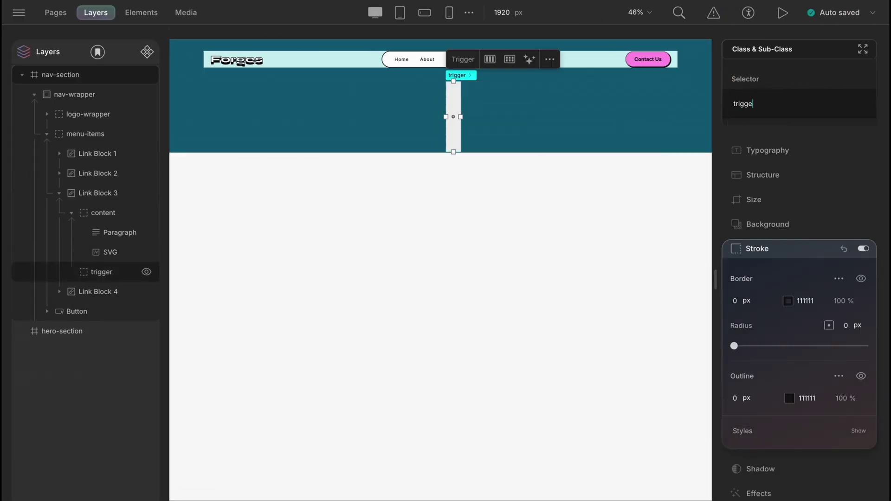
type("r")
key("Return")
left_click(753, 199)
left_click(750, 323)
Size the trigger box to 152 px max width, 287 px height, width 100, with white fill
type("152")
left_click(841, 229)
type("287")
left_click(750, 229)
type("100")
scroll(798, 278, "down", 2)
left_click(766, 388)
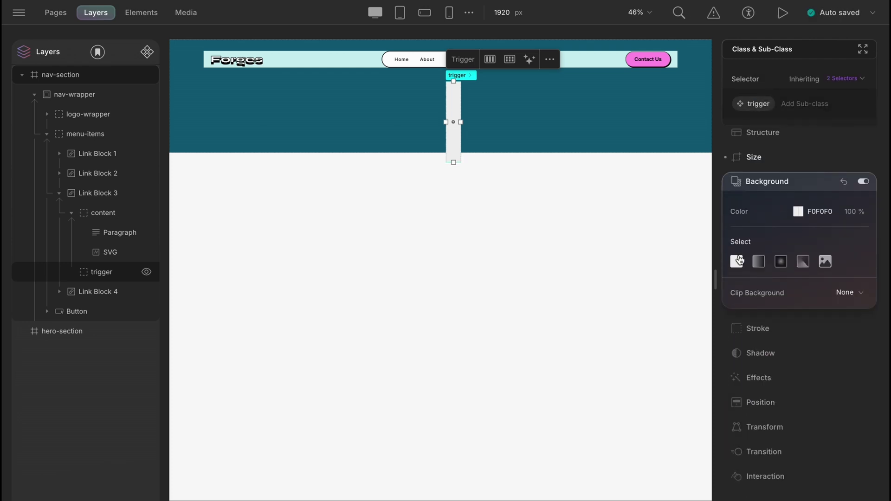
left_click(798, 203)
left_click(575, 190)
Give the trigger box a black 000000 border, 16 px corner radius, and absolute positioning
left_click(761, 351)
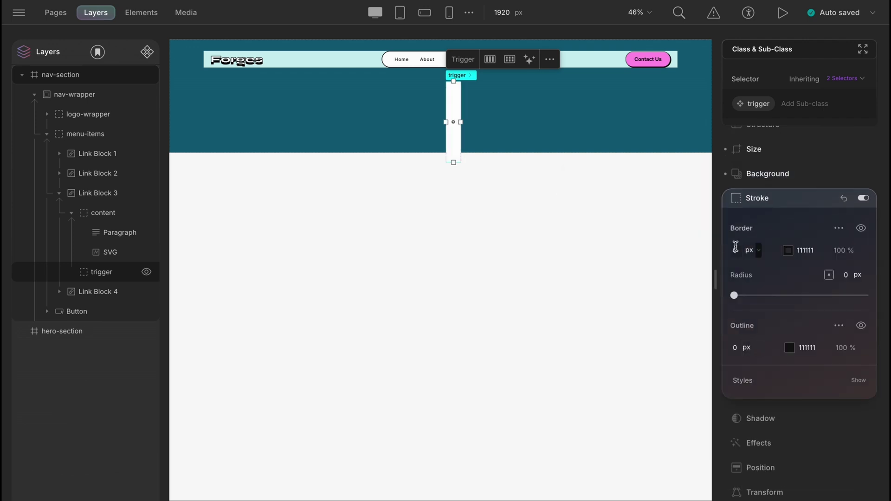
left_click(752, 250)
left_click(576, 327)
left_click(845, 274)
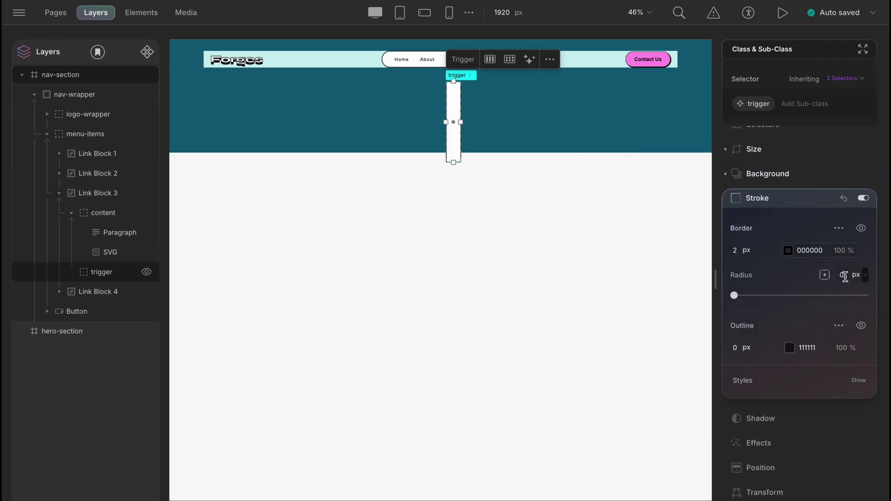
type("16")
key("Return")
left_click(798, 467)
left_click(795, 265)
left_click(772, 305)
left_click(574, 95)
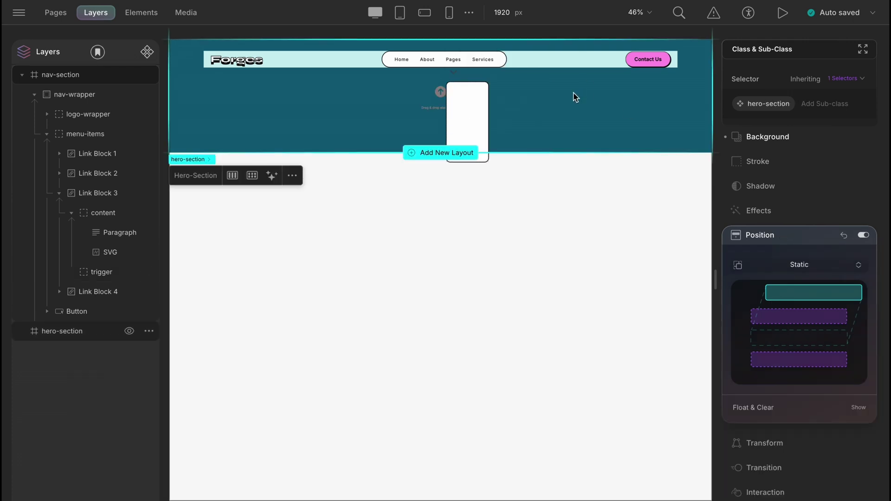
Add a content class to the content layer
left_click(119, 213)
left_click(752, 111)
type("content")
key("Return")
Make the content box a flex row, centred both ways, with a 6 px gap
left_click(787, 179)
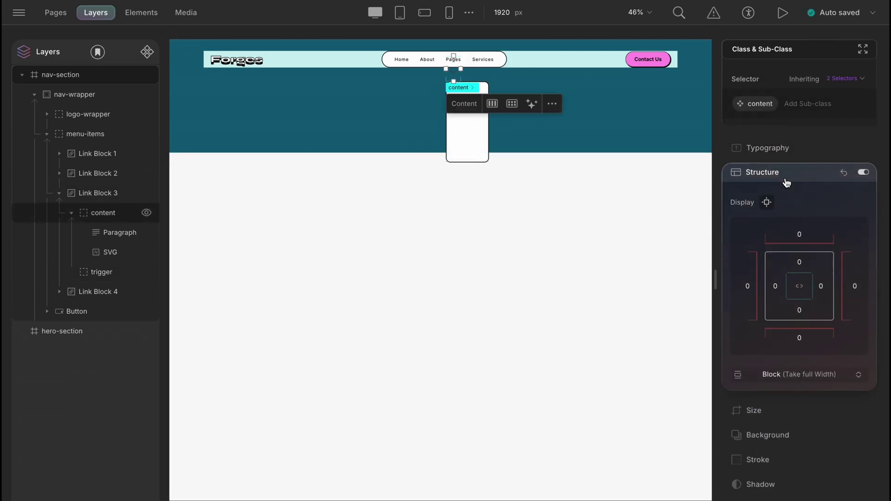
left_click(792, 374)
left_click(789, 454)
scroll(812, 398, "down", 3)
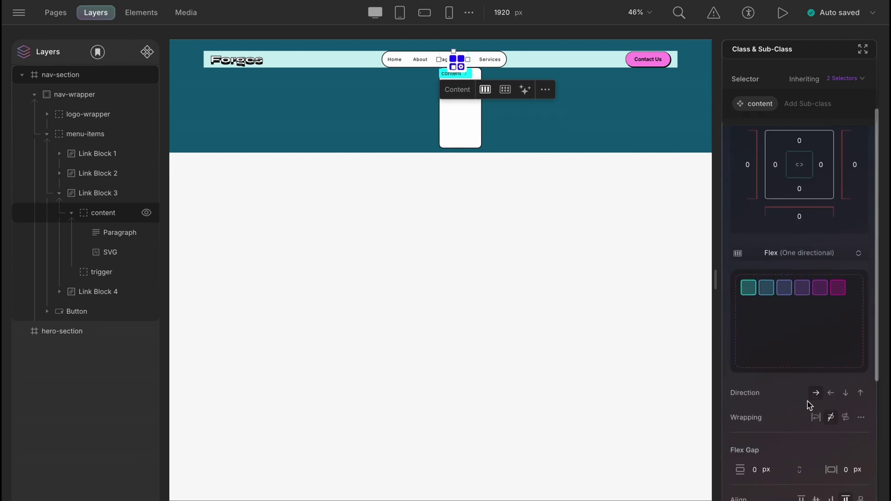
scroll(814, 399, "down", 2)
left_click(815, 343)
left_click(817, 368)
left_click(840, 313)
type("6")
Size the SVG chevron: minimum size auto, width 100%, max width 24 px, height 16
left_click(110, 252)
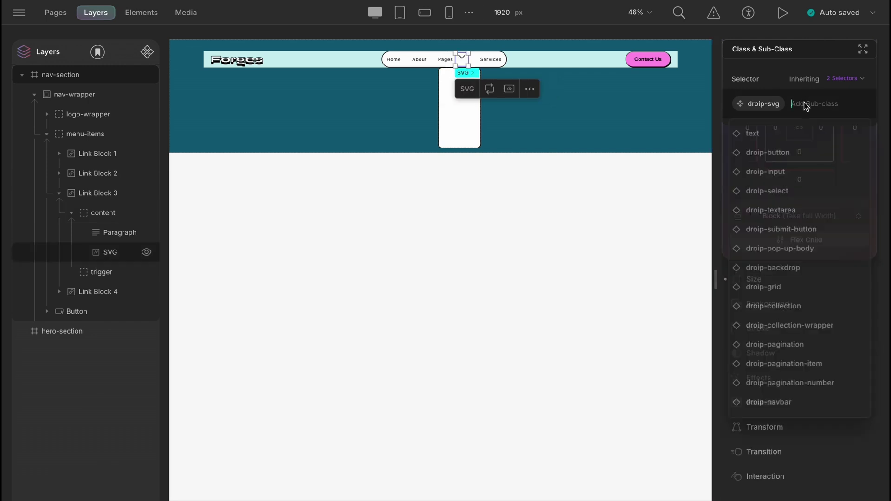
scroll(805, 193, "down", 3)
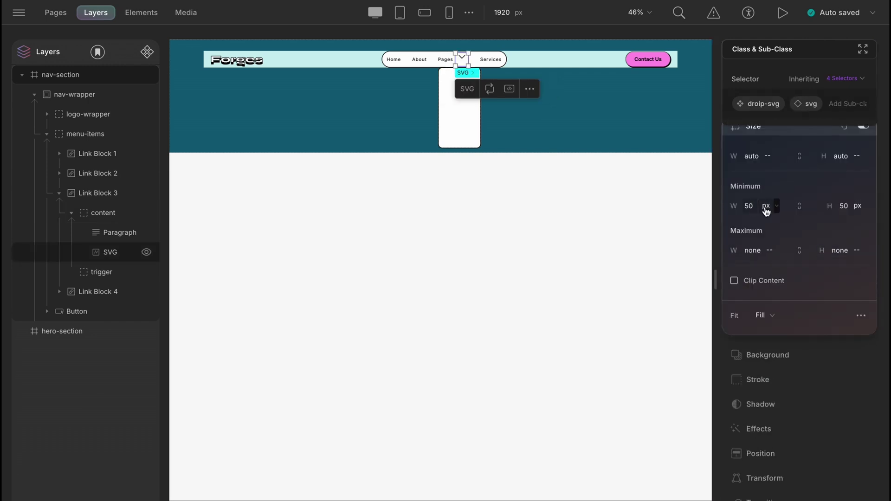
left_click(846, 206)
left_click(847, 343)
left_click(756, 157)
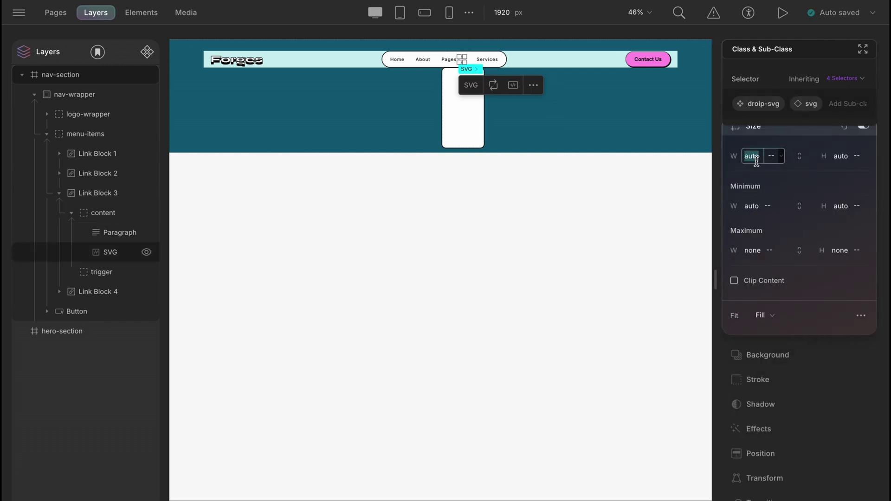
type("100%")
left_click(752, 250)
type("24")
left_click(840, 156)
type("16")
scroll(841, 158, "up", 2)
left_click(762, 174)
left_click(801, 238)
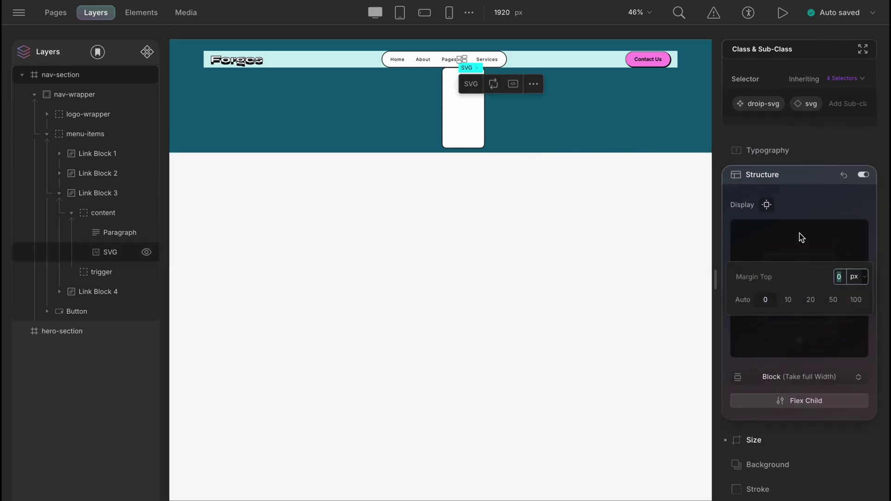
left_click(591, 144)
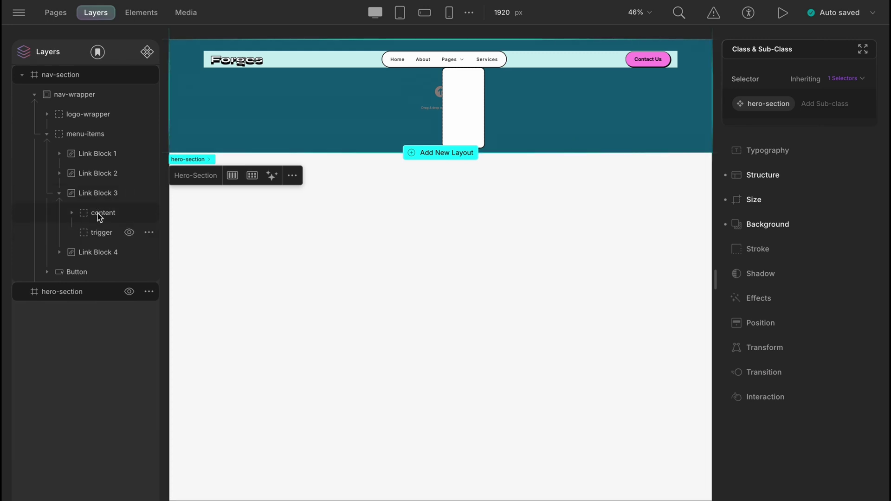
Add a new Div Block to menu-items and name it pages
left_click(85, 134)
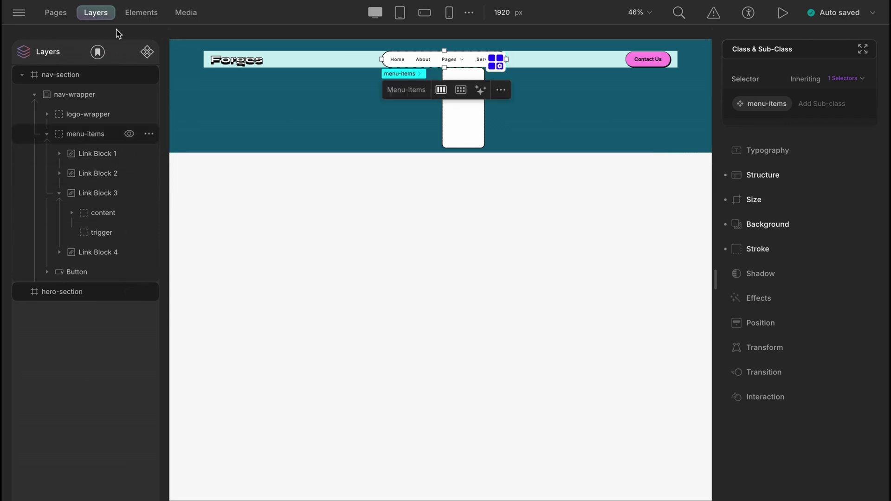
left_click(132, 13)
left_click(126, 120)
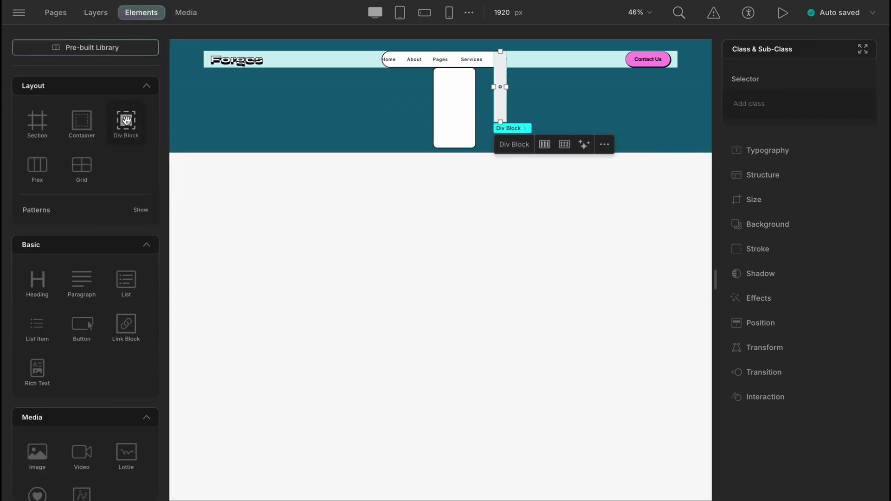
left_click(97, 13)
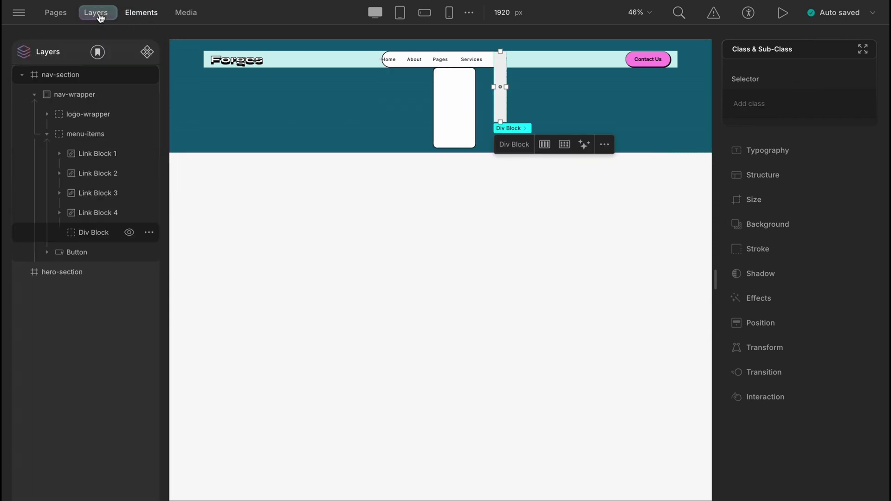
left_click(148, 232)
left_click(176, 245)
type("pages")
key("Return")
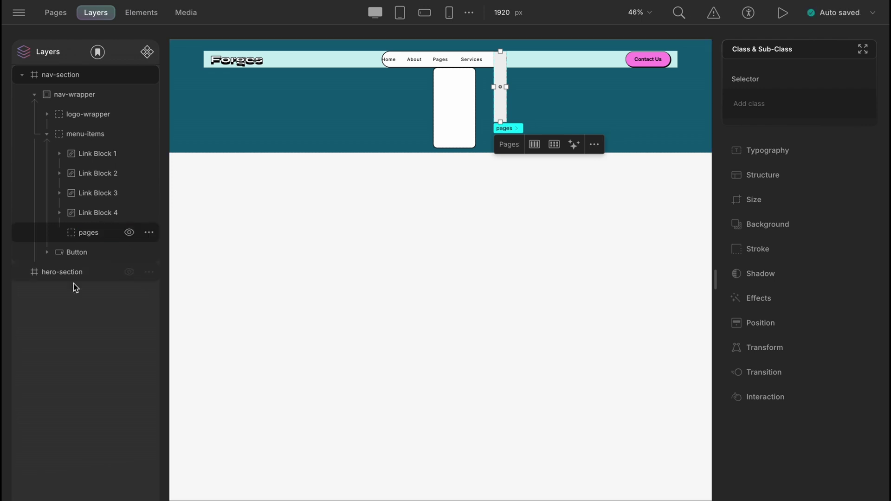
Move the trigger box into pages, delete Link Block 3, and place pages after About
left_click(60, 193)
left_click_drag(98, 212, 100, 251)
left_click(149, 193)
left_click(177, 218)
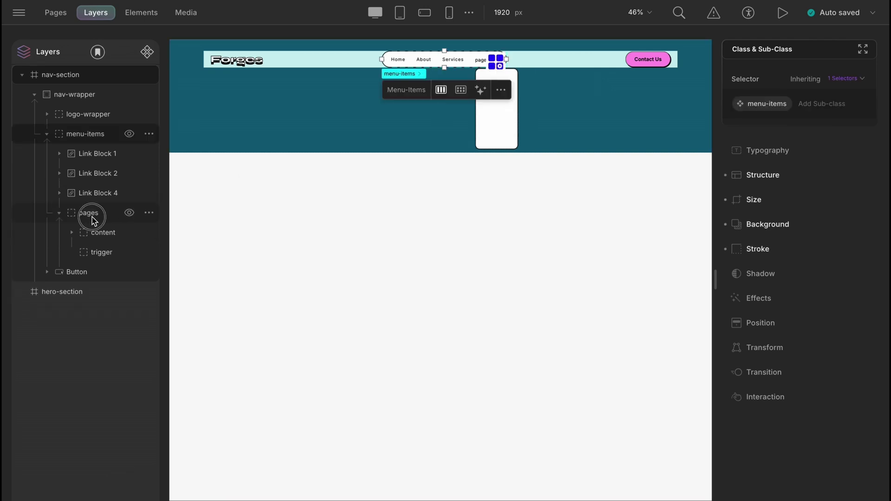
left_click_drag(92, 216, 92, 193)
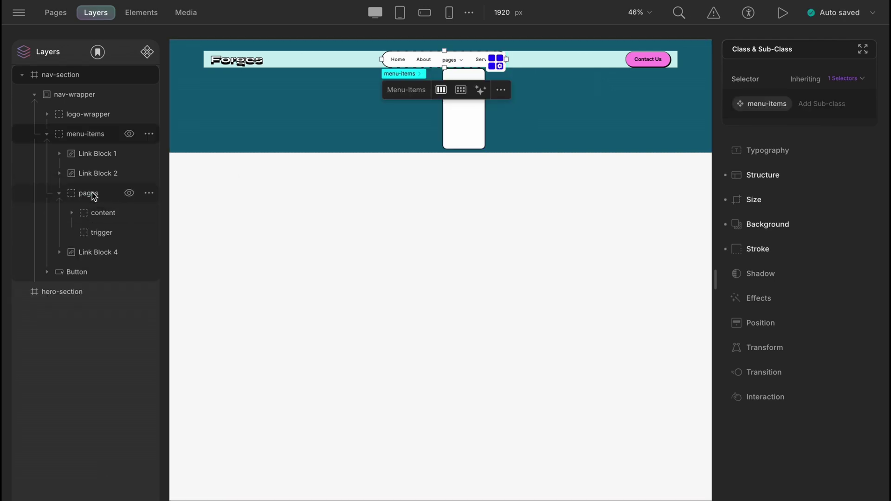
Apply the link-block dup class to the pages menu item
left_click(93, 192)
left_click(761, 108)
type("link")
left_click(784, 153)
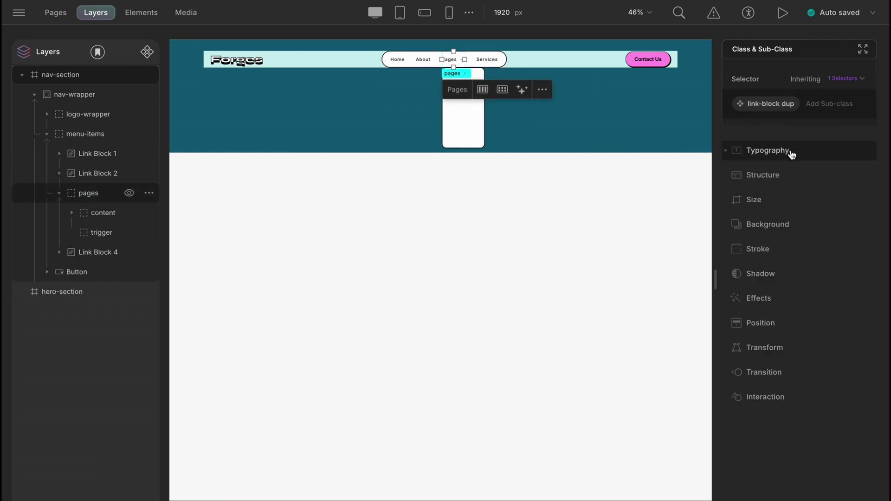
left_click(635, 138)
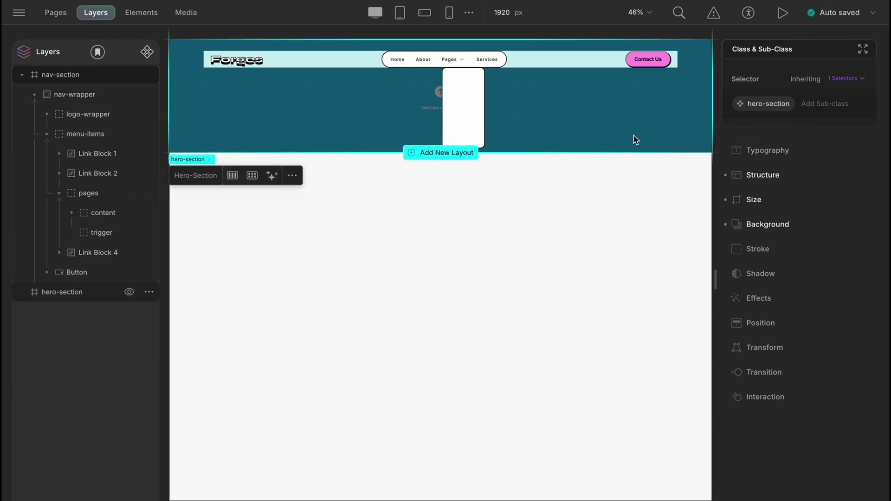
Add a Link Block with a paragraph reading 'Contact' inside the trigger panel
left_click(83, 234)
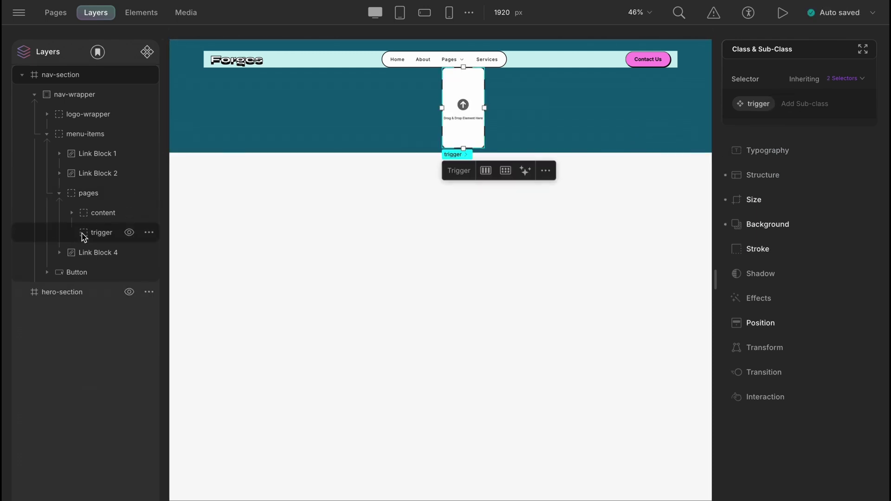
left_click(141, 13)
left_click(126, 323)
left_click(82, 280)
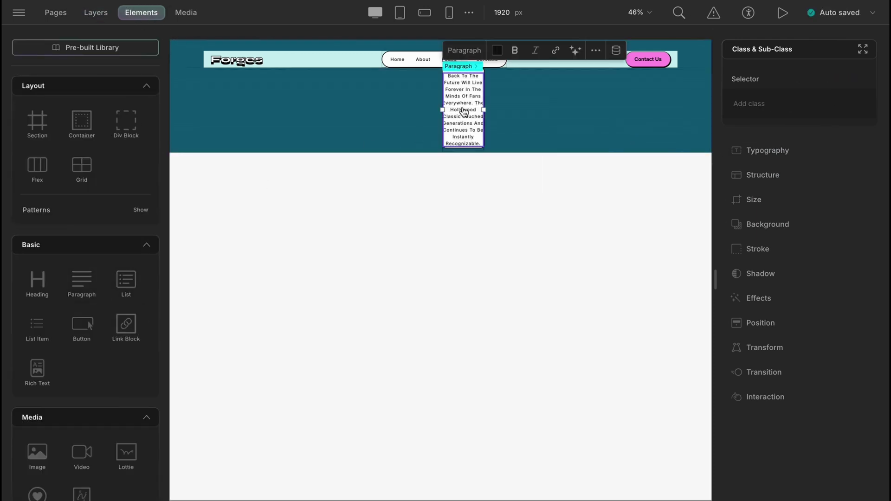
key("ctrl+a")
type("Contact")
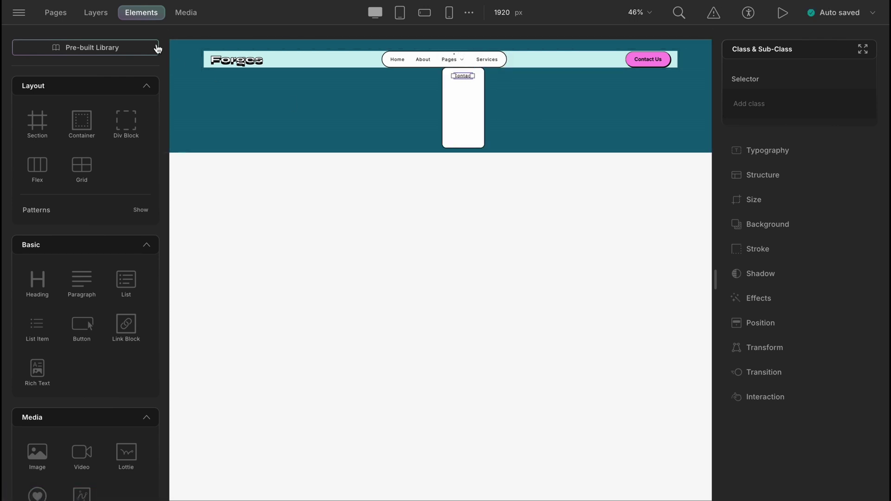
left_click(96, 12)
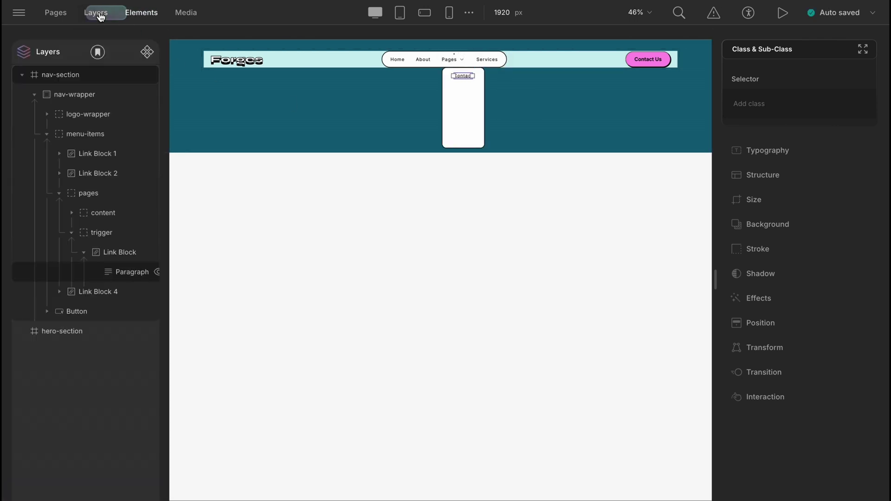
Give the trigger panel 12 px top padding and 16 px right padding
left_click(115, 228)
left_click(771, 185)
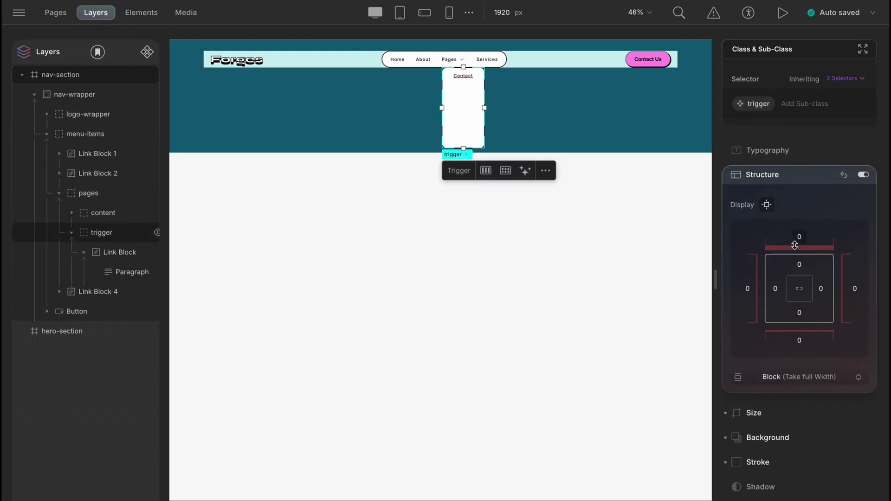
left_click(799, 258)
type("12")
key("Return")
left_click(824, 288)
type("16")
key("Return")
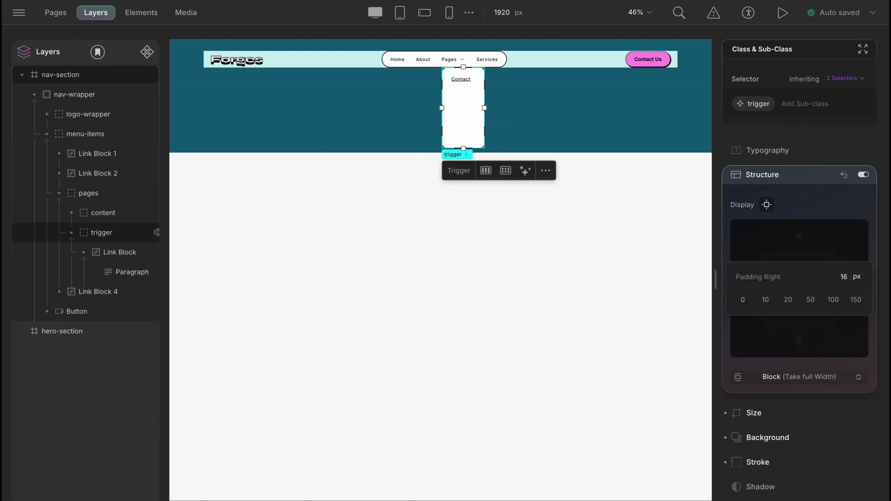
Assign the new class link-b to the Contact link block
left_click(129, 272)
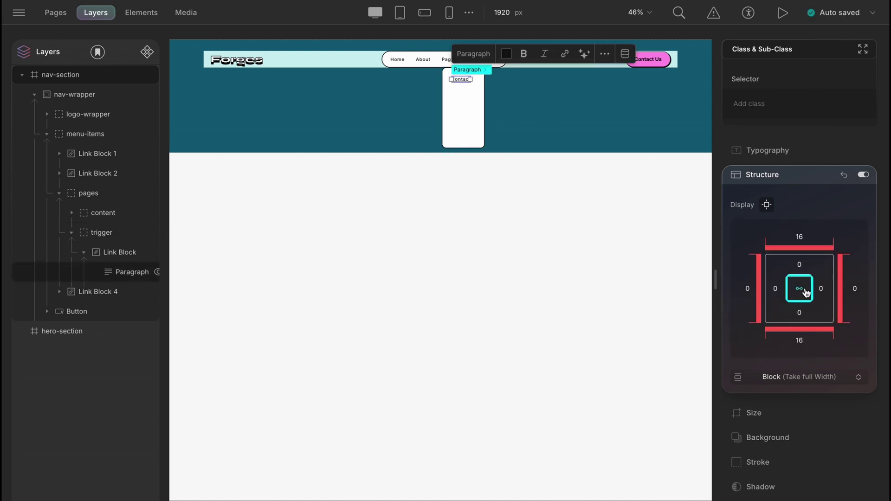
left_click(138, 251)
left_click(799, 103)
type("lb")
key("BackSpace")
type("ink-b")
key("Return")
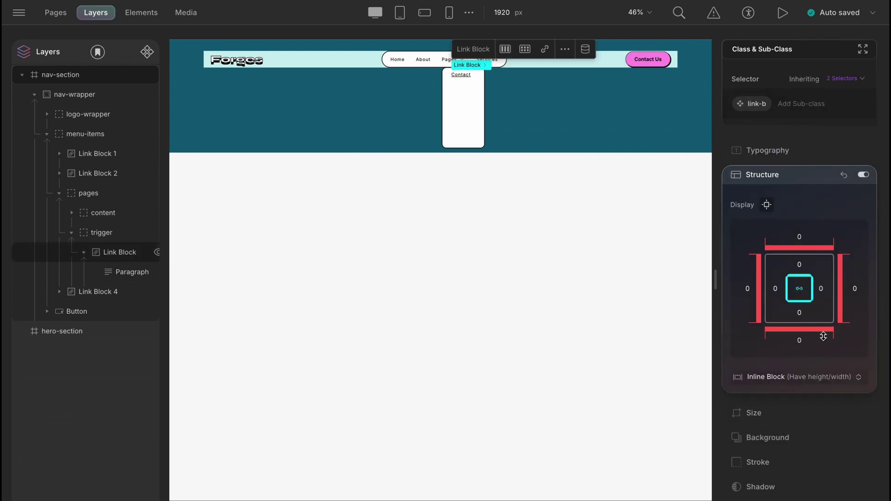
Make the link block Display Flex with 4 px padding and 10 px right padding
left_click(802, 378)
left_click(791, 419)
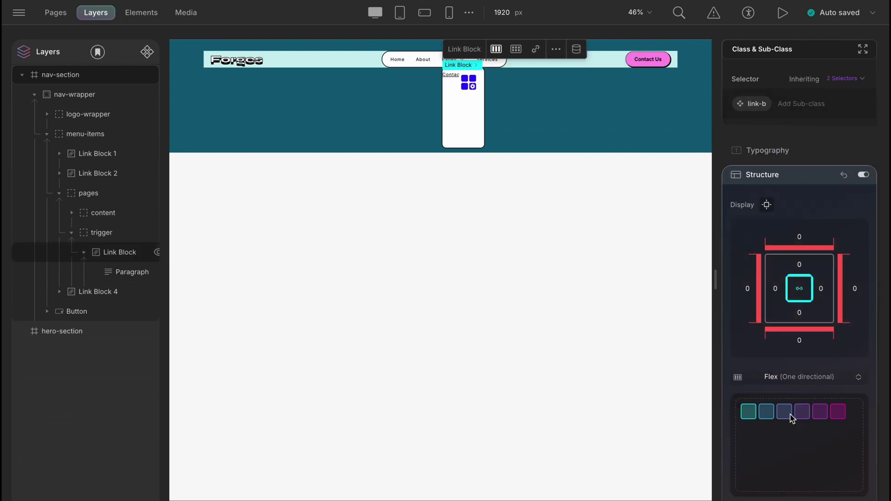
left_click(796, 289)
type("4")
key("Return")
left_click(795, 289)
key("Escape")
left_click(820, 289)
left_click(766, 299)
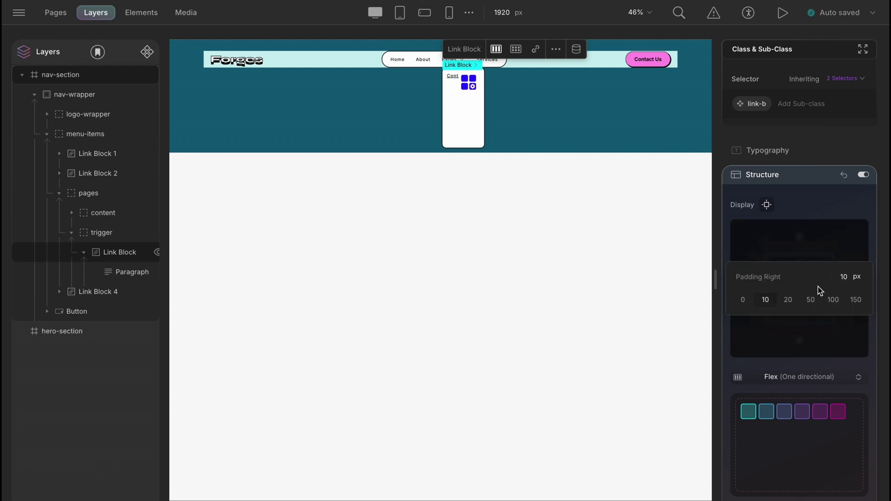
left_click(774, 152)
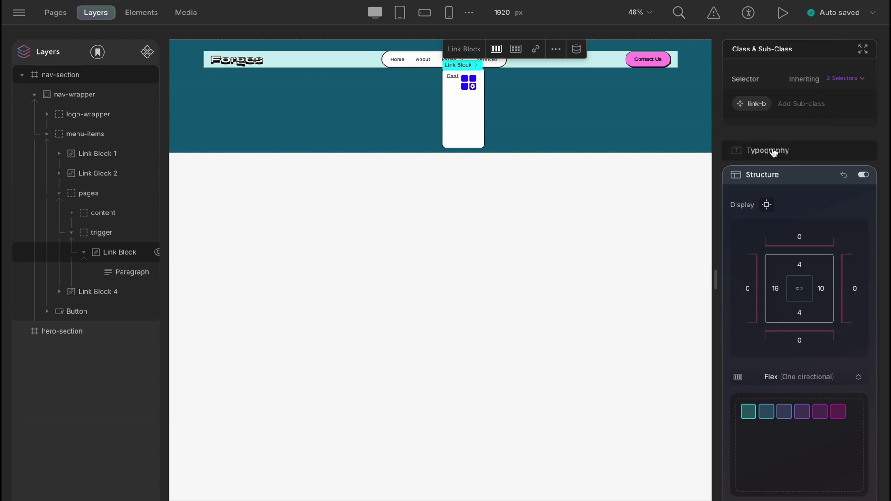
Style the link text as 12 px Inter, letter spacing 0.96, capitalized
left_click(774, 152)
left_click(737, 205)
type("12")
left_click(741, 180)
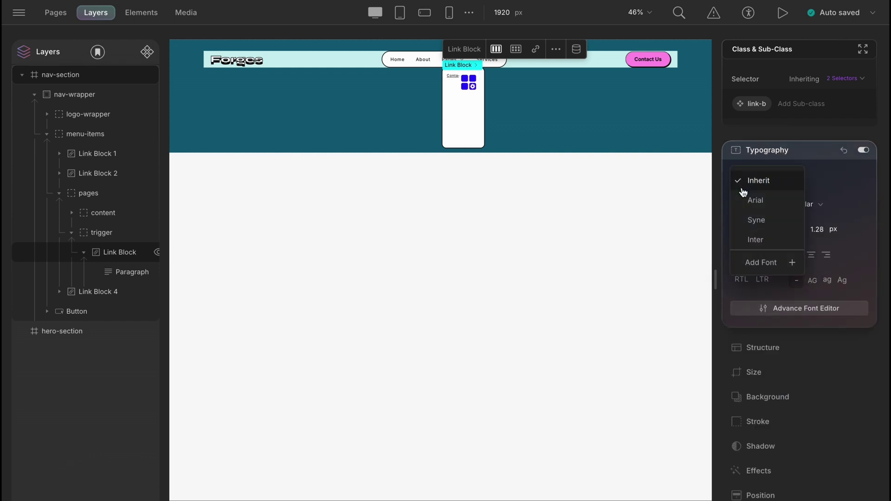
left_click(749, 240)
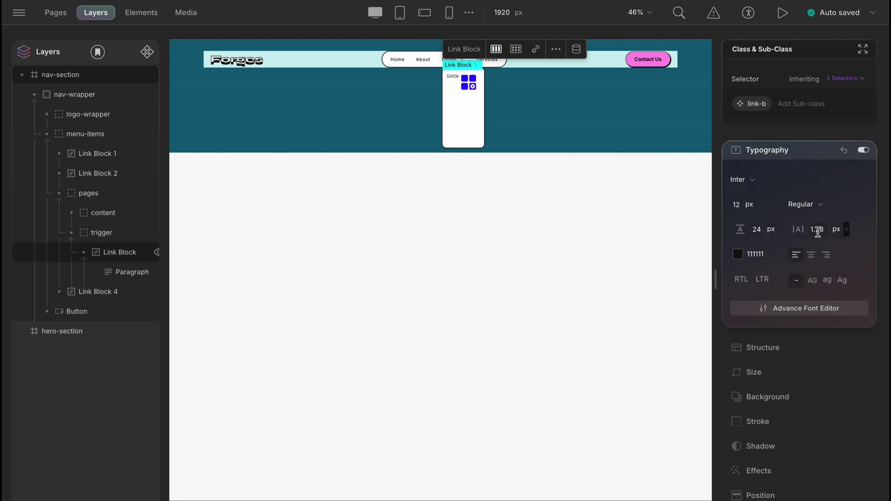
double_click(819, 230)
type("0.96")
left_click(842, 280)
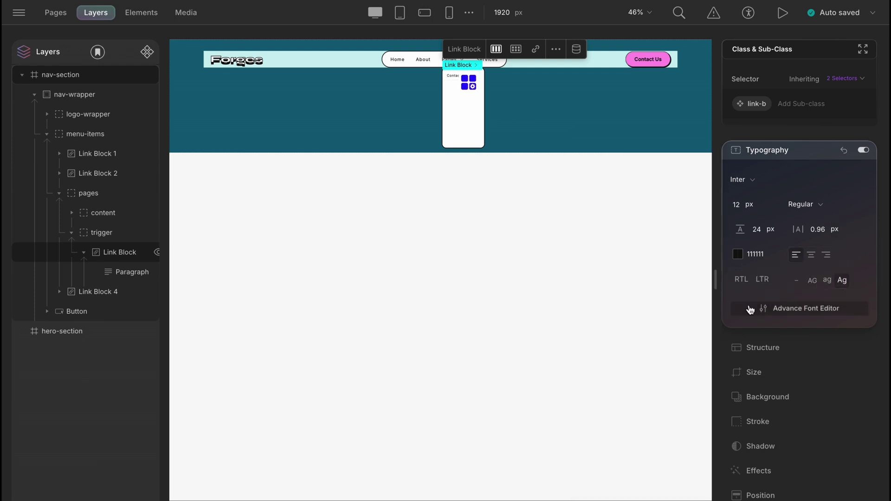
left_click(113, 234)
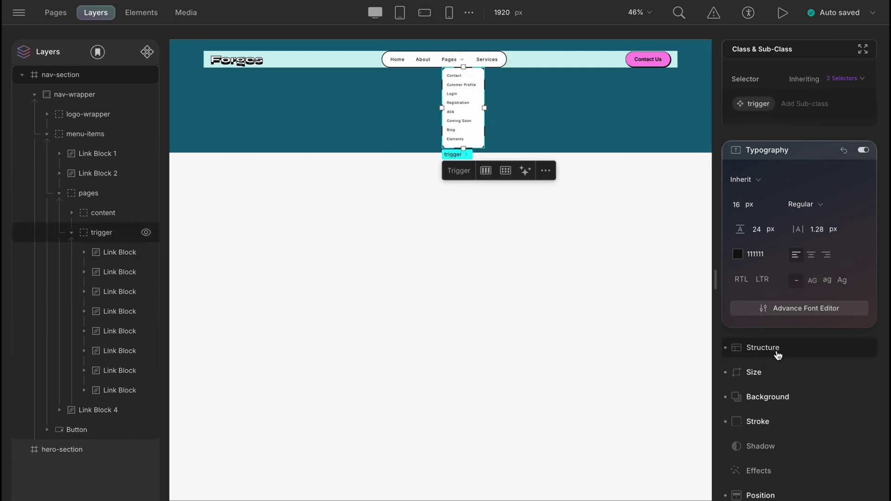
Set the trigger panel's top margin to 12 px
left_click(778, 349)
left_click(797, 241)
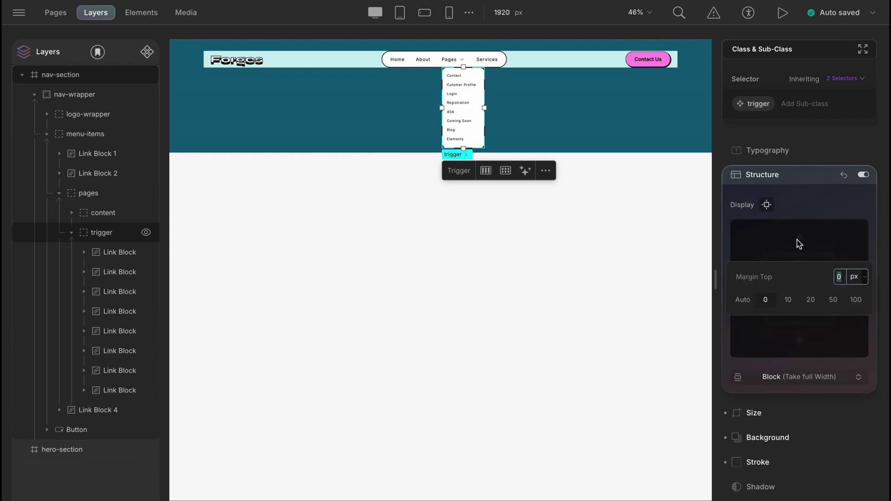
left_click(486, 255)
left_click(486, 255)
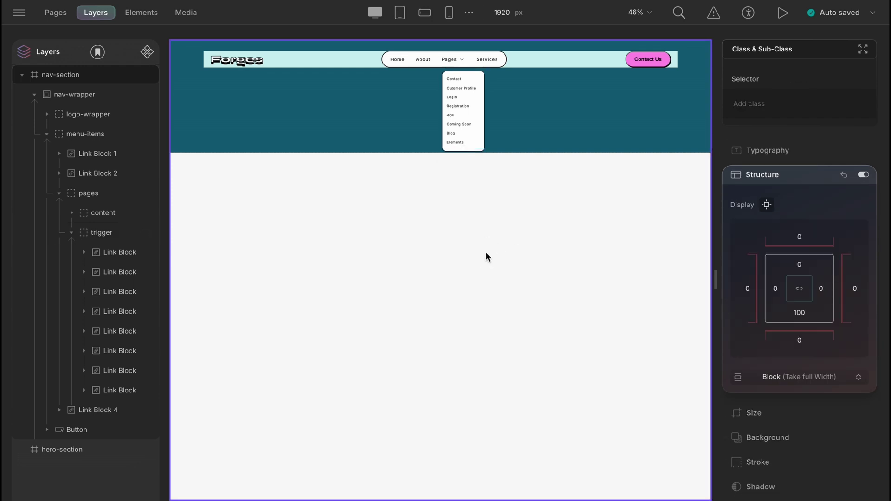
Underline the link-b links in their Hover state
left_click(119, 252)
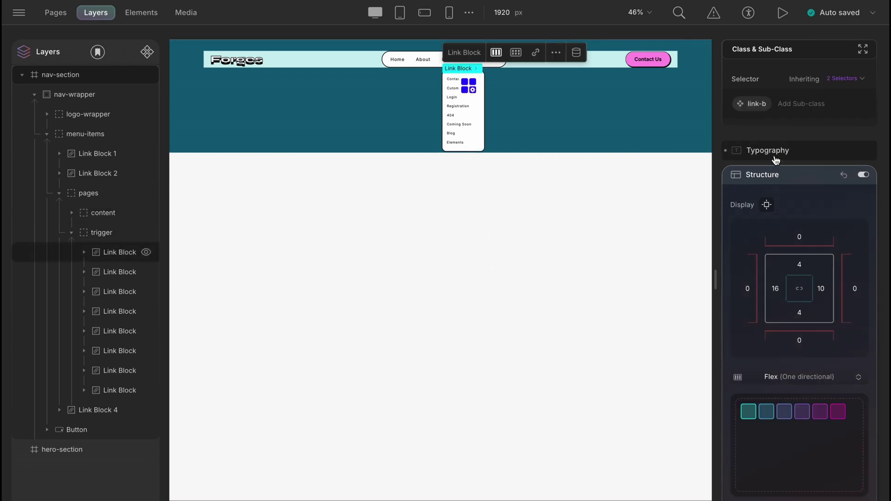
left_click(863, 50)
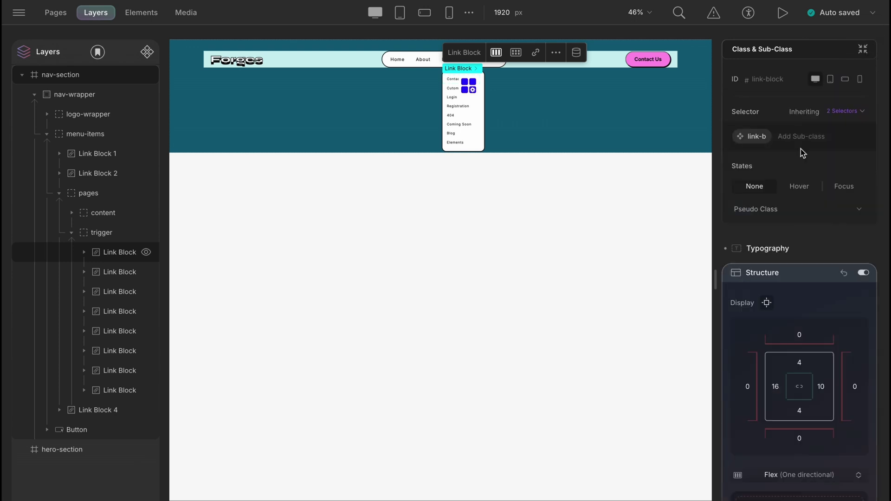
left_click(799, 186)
left_click(767, 249)
left_click(784, 406)
left_click(675, 285)
left_click(783, 251)
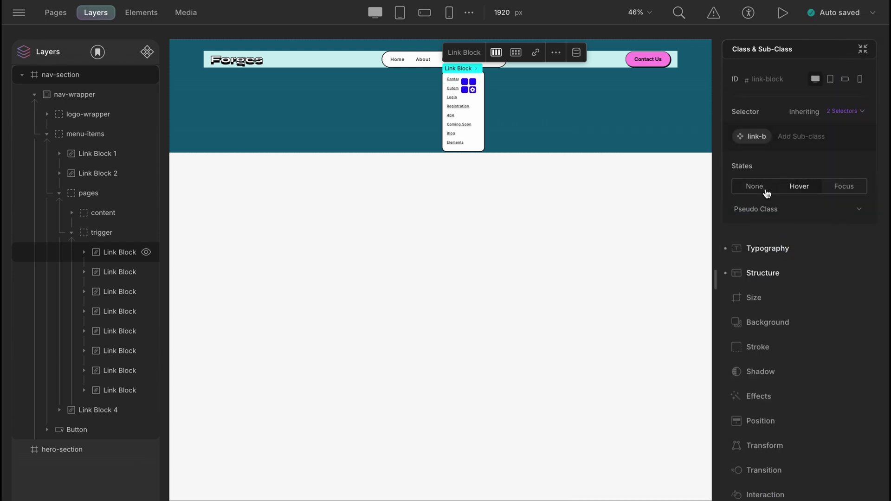
left_click(754, 186)
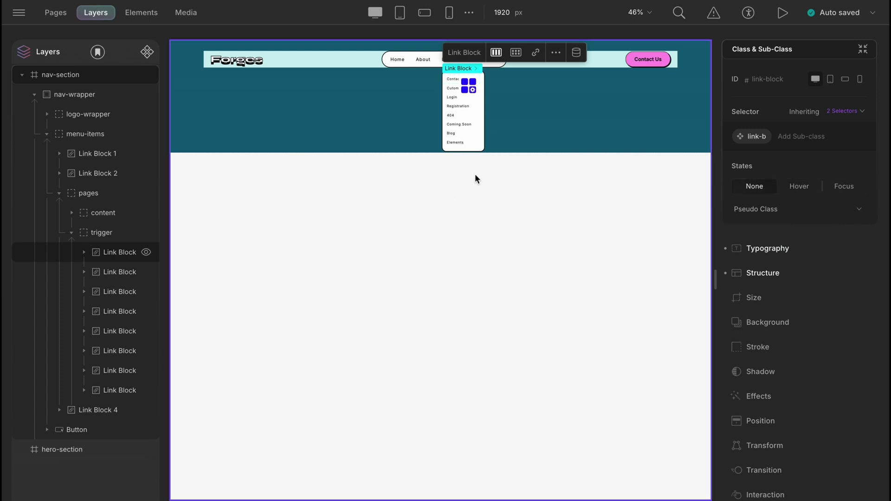
left_click(475, 178)
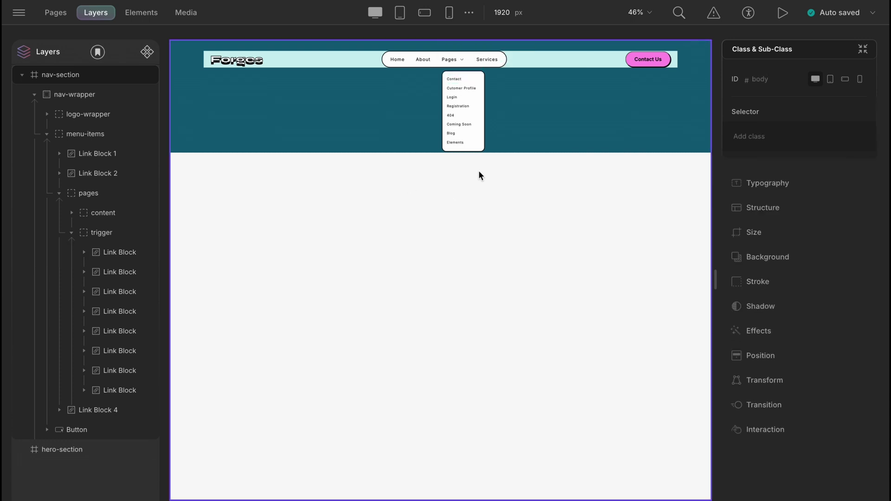
Delete the nav-wrapper's light cyan solid background
left_click(92, 96)
left_click(784, 343)
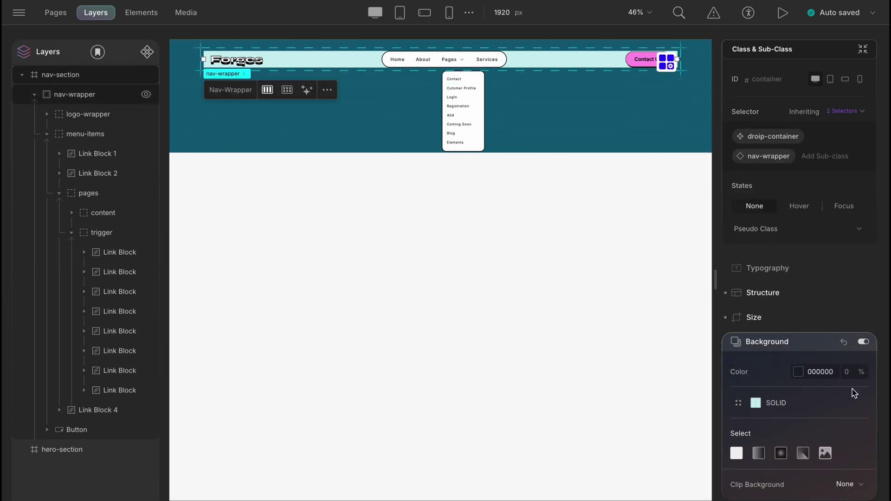
left_click(858, 403)
left_click(480, 183)
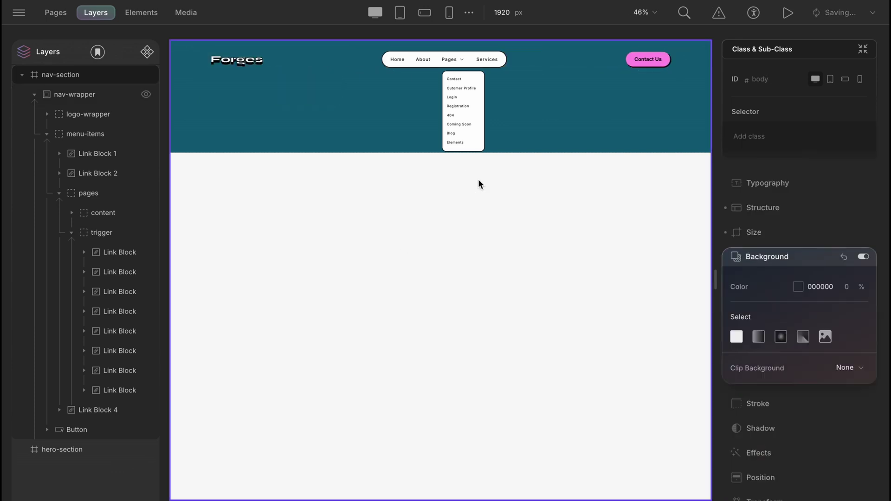
Preview the page live and test the Registration and Contact links in the Pages dropdown
left_click(783, 12)
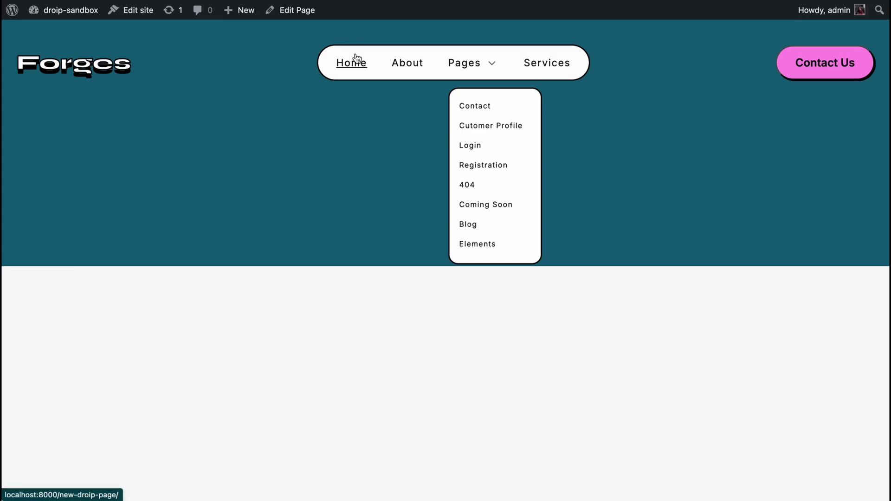
left_click(481, 173)
mouse_move(471, 64)
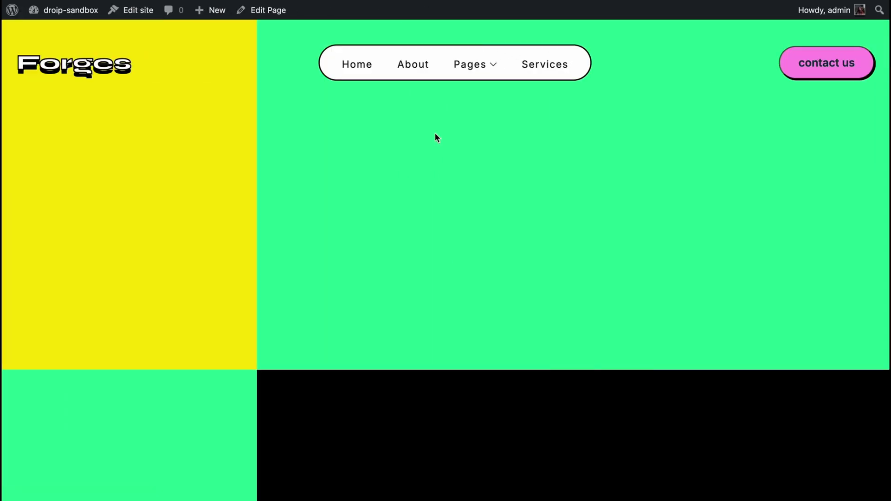
left_click(487, 118)
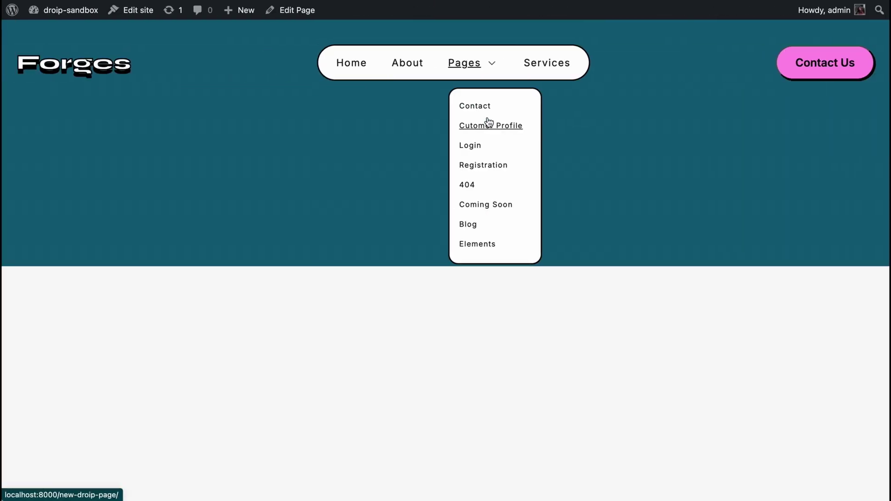